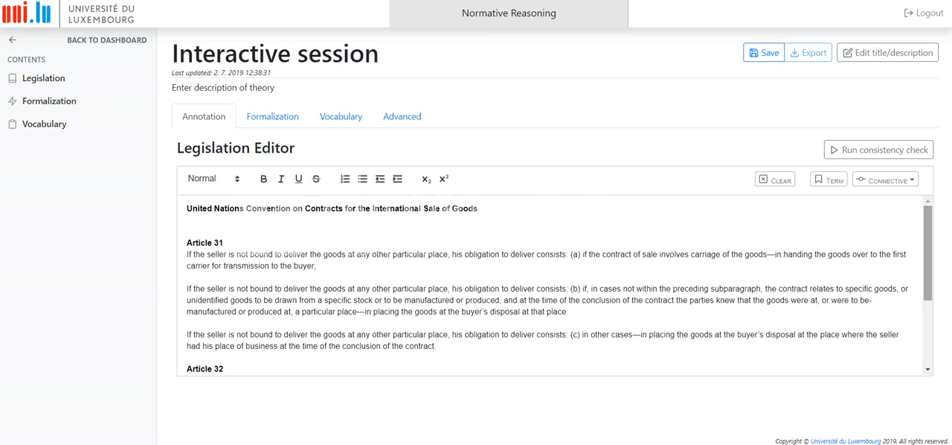
- Look through Articles 31, 32 and 45 of the convention text, focusing on the Article 31 (a) sentence
{"action": "scroll", "coordinate": [554, 286], "scroll_direction": "down", "scroll_amount": 3}
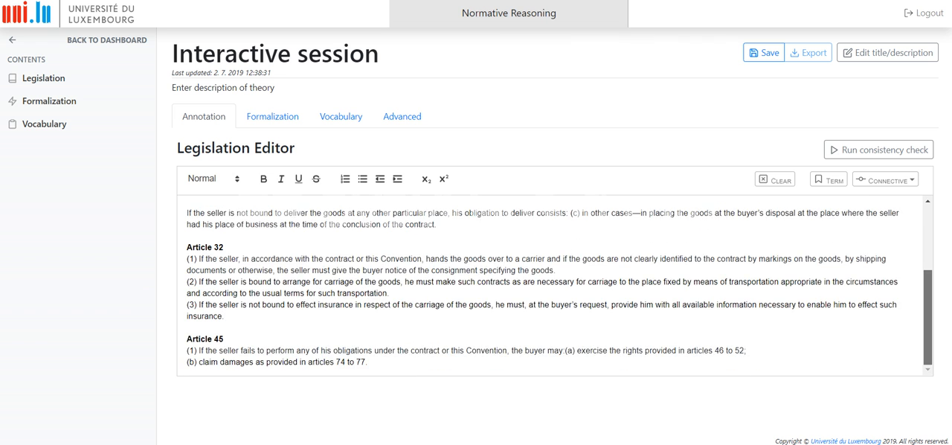
{"action": "scroll", "coordinate": [462, 288], "scroll_direction": "up", "scroll_amount": 4}
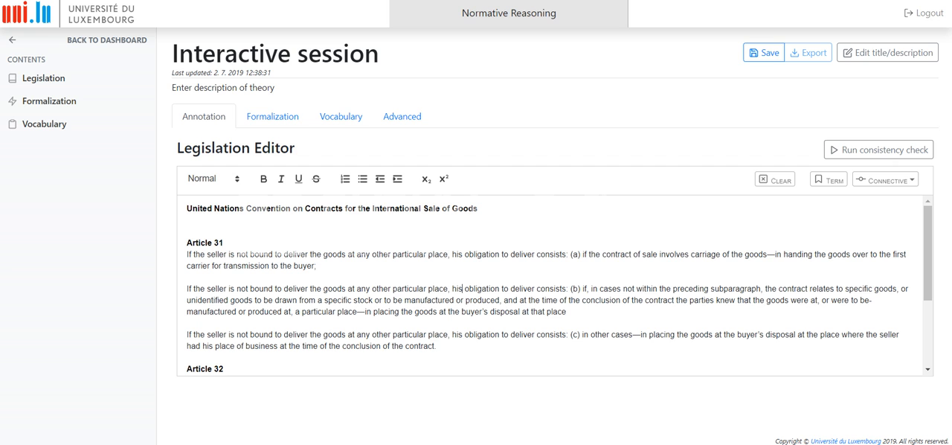
{"action": "left_click", "coordinate": [463, 288]}
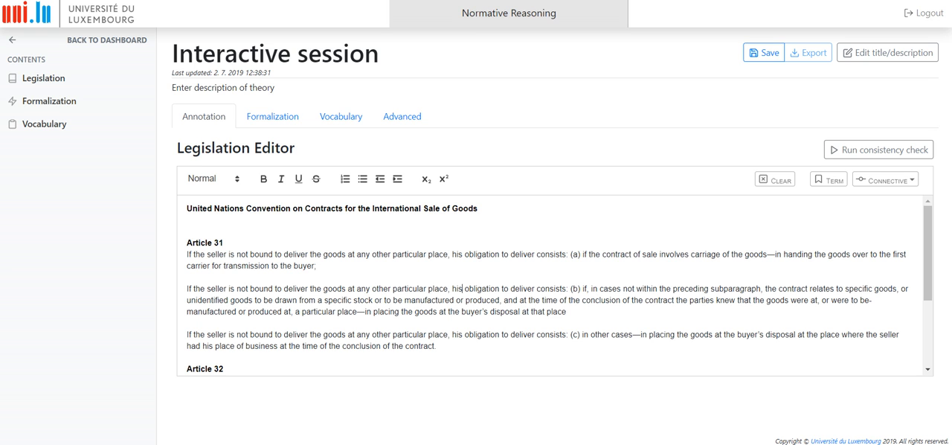
{"action": "left_click_drag", "start_coordinate": [186, 254], "coordinate": [316, 265]}
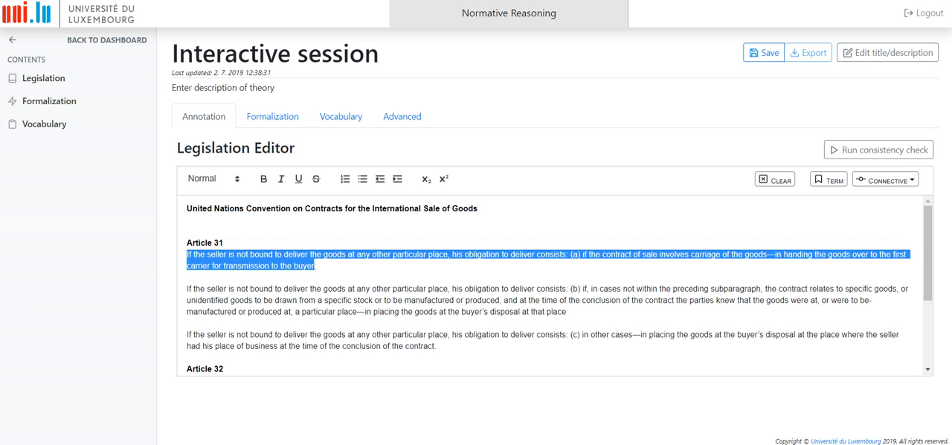
{"action": "left_click", "coordinate": [316, 266]}
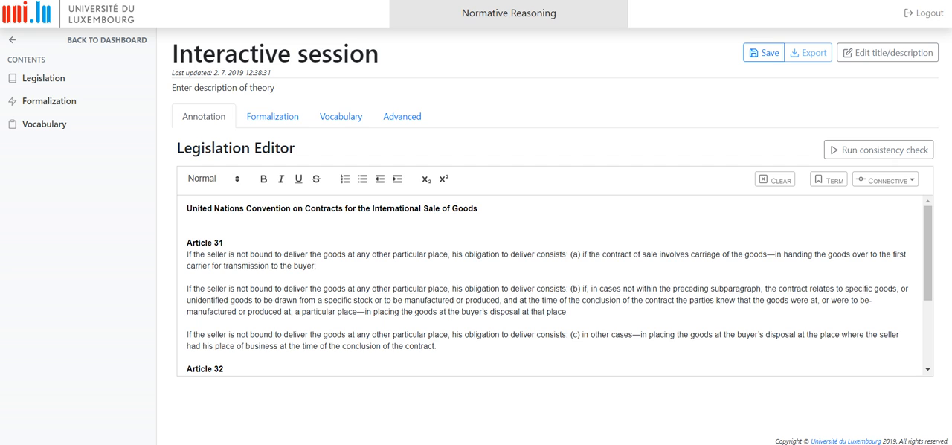
- Annotate "not bound to deliver the goods at any other particular place" in Article 31 (a) as new term deliverGoodsOtherPlace and save
{"action": "left_click_drag", "start_coordinate": [237, 253], "coordinate": [448, 254]}
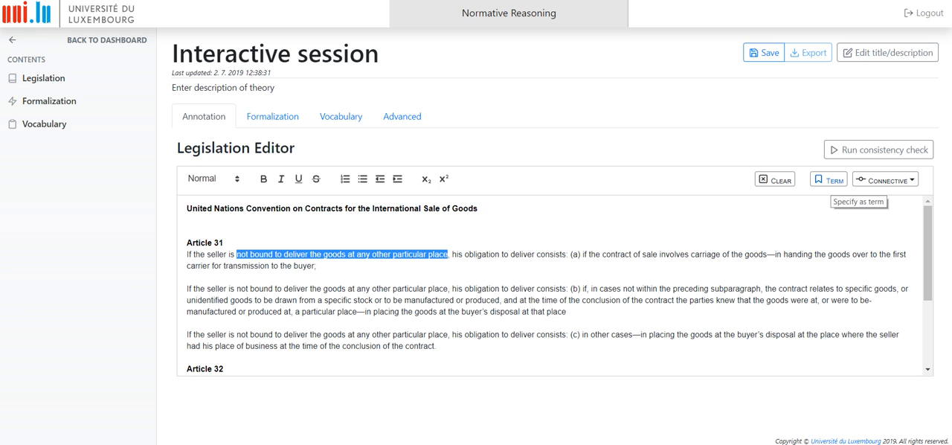
{"action": "left_click", "coordinate": [829, 179]}
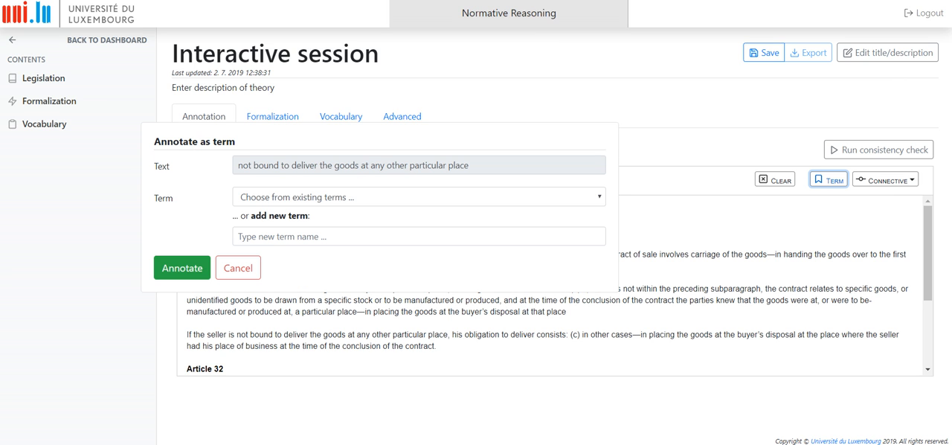
{"action": "left_click", "coordinate": [419, 236]}
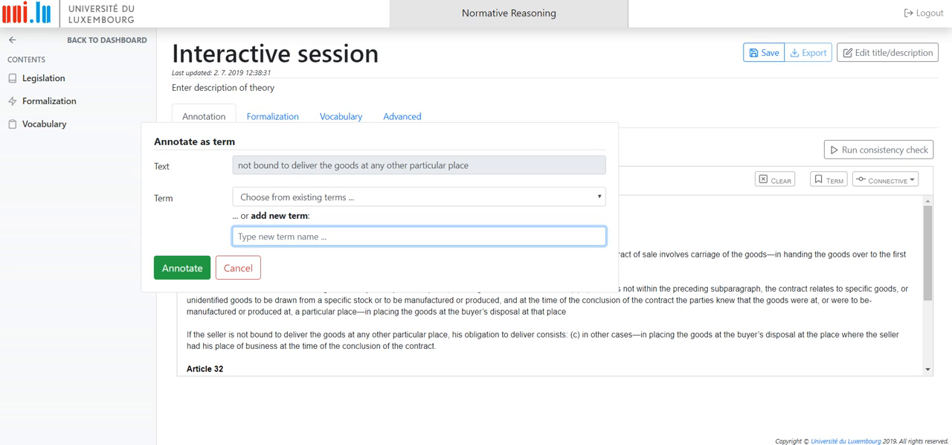
{"action": "type", "text": "deliver"}
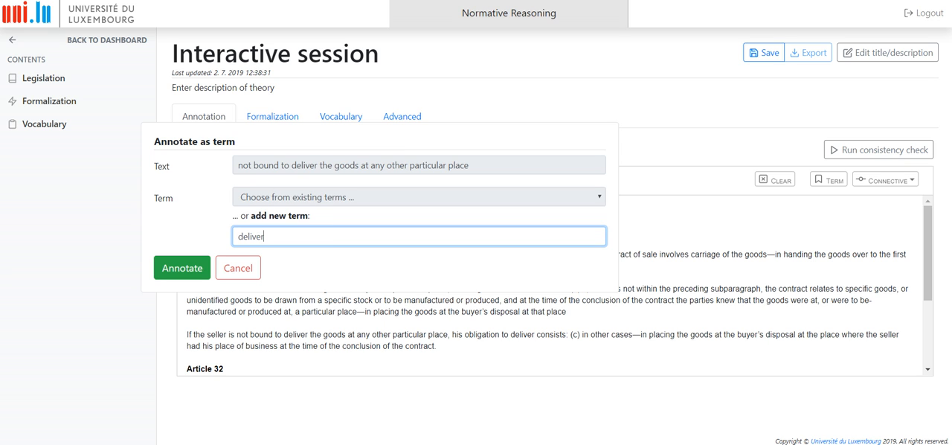
{"action": "type", "text": "GoodsOtherPlace"}
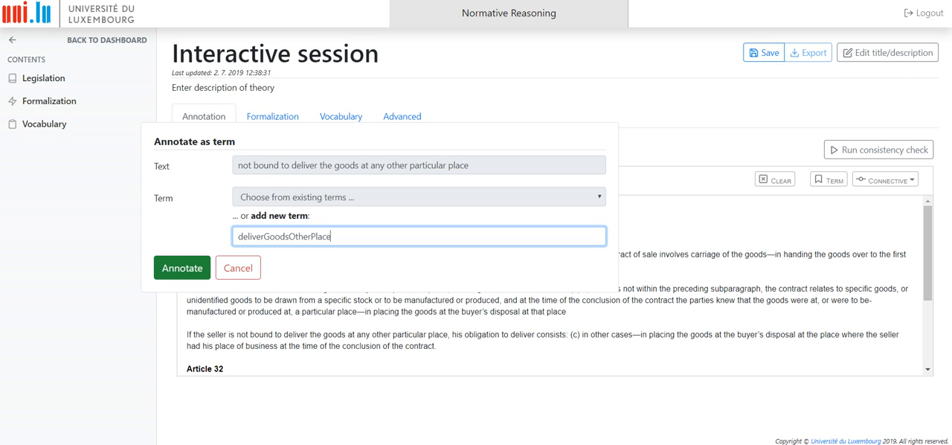
{"action": "left_click", "coordinate": [182, 268]}
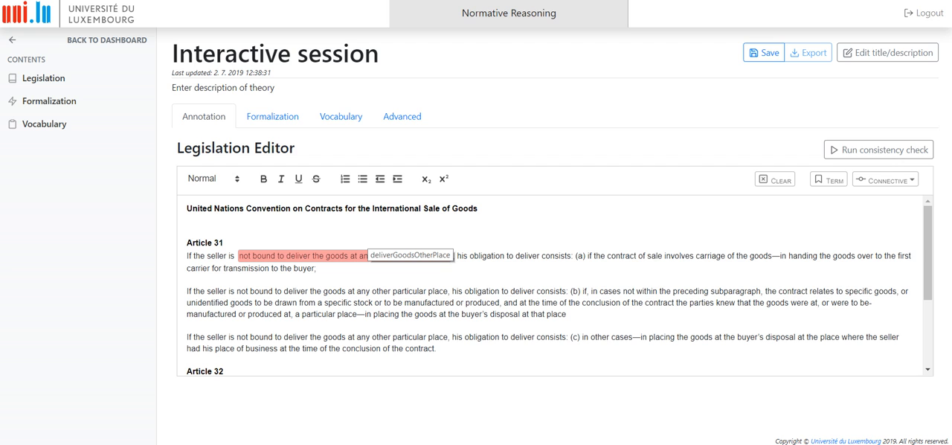
{"action": "left_click", "coordinate": [764, 52]}
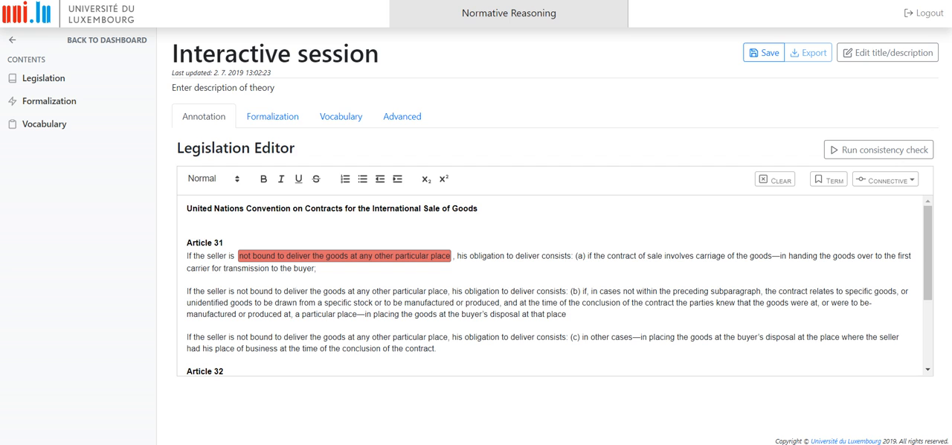
- Annotate "the contract of sale involves carriage of the goods" in Article 31 (a) as new term contractCarriageGoods and save
{"action": "left_click_drag", "start_coordinate": [595, 256], "coordinate": [773, 255]}
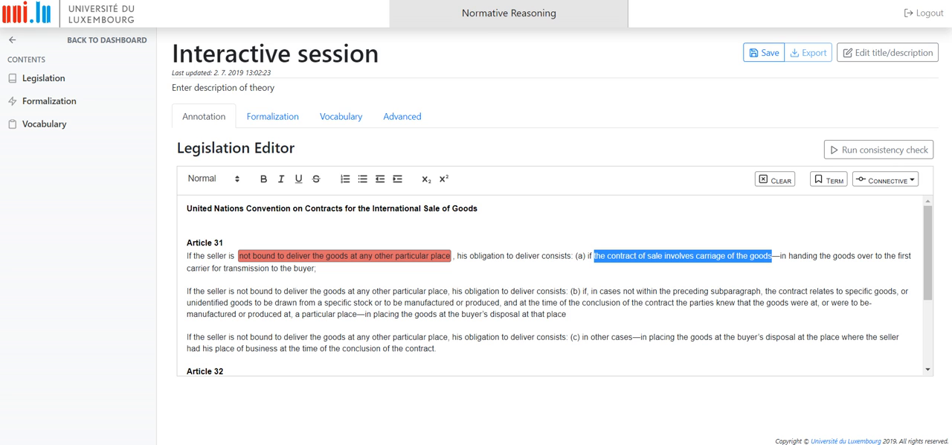
{"action": "left_click", "coordinate": [829, 179]}
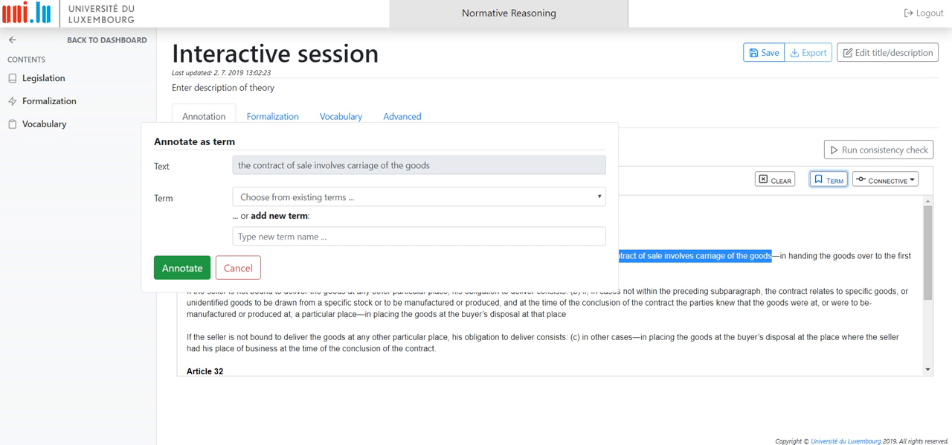
{"action": "left_click", "coordinate": [418, 236]}
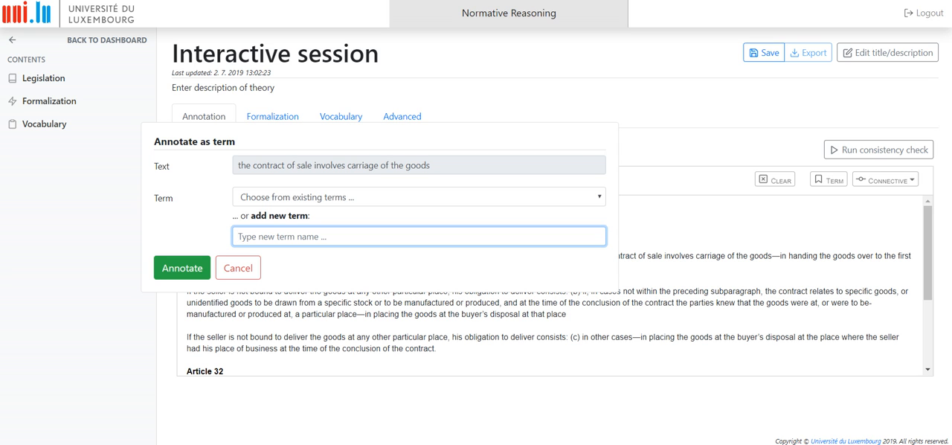
{"action": "left_click", "coordinate": [419, 198]}
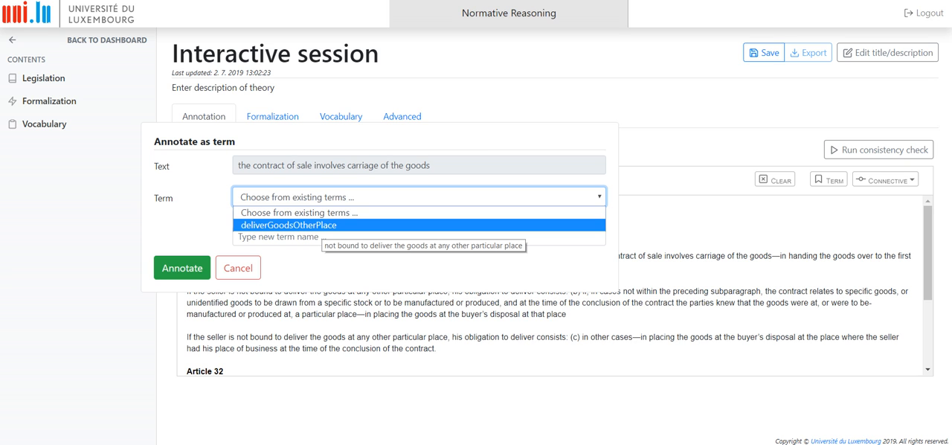
{"action": "left_click", "coordinate": [358, 267]}
{"action": "left_click", "coordinate": [239, 236]}
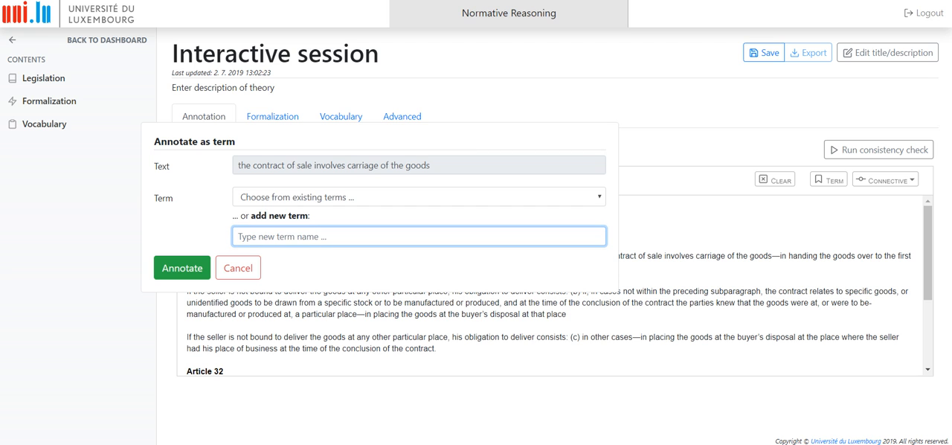
{"action": "type", "text": "contract"}
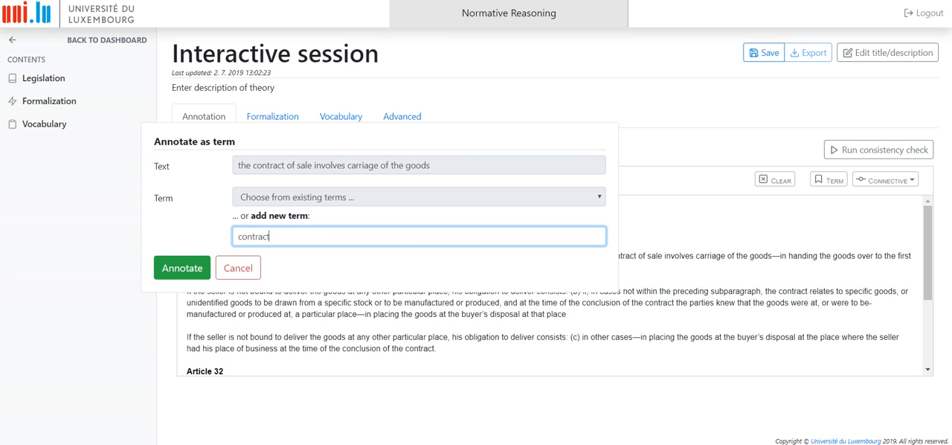
{"action": "type", "text": "CarriageGoods"}
{"action": "left_click", "coordinate": [183, 268]}
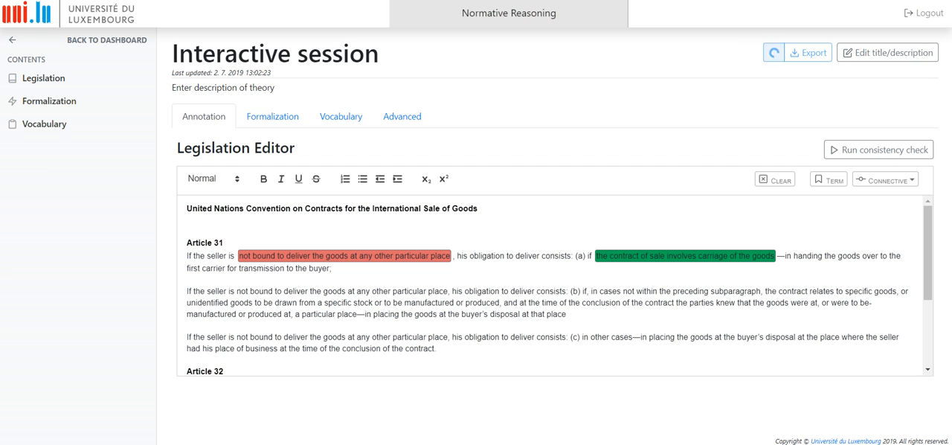
{"action": "left_click", "coordinate": [764, 53]}
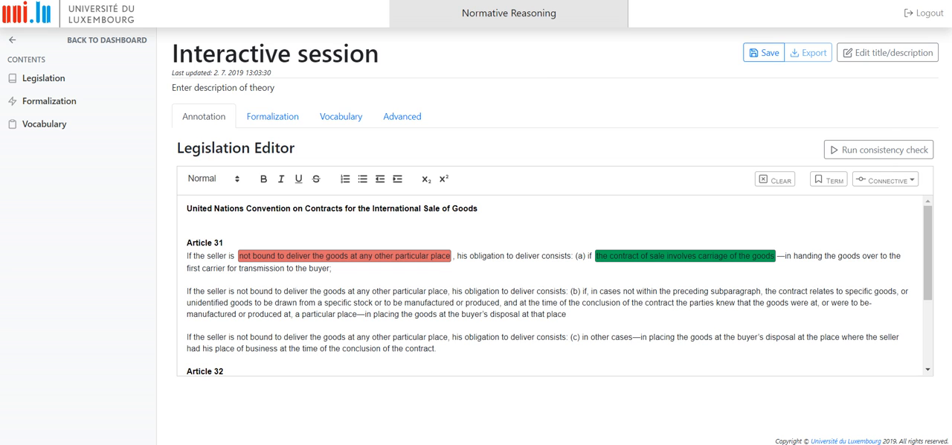
- Annotate "handing the goods over to the first carrier for transmission to the buyer" as new term handingGoodsCarrier and save
{"action": "left_click_drag", "start_coordinate": [791, 255], "coordinate": [383, 270]}
{"action": "left_click_drag", "start_coordinate": [405, 213], "coordinate": [330, 268]}
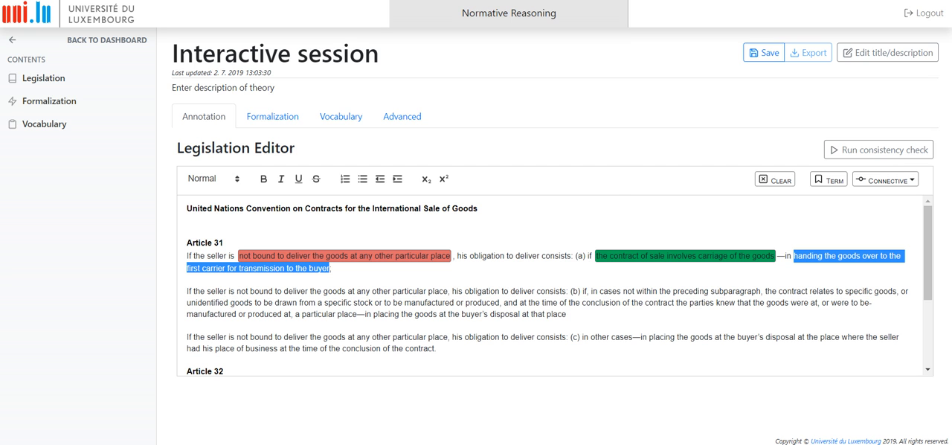
{"action": "left_click", "coordinate": [826, 179]}
{"action": "left_click", "coordinate": [419, 236]}
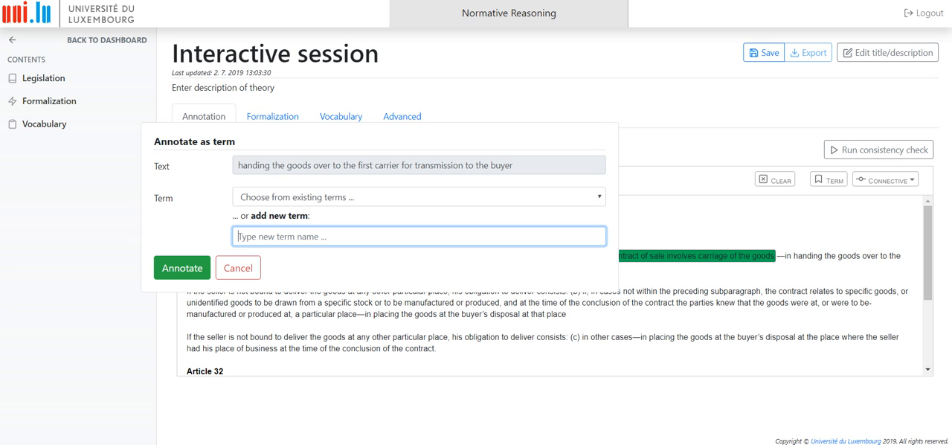
{"action": "type", "text": "handing"}
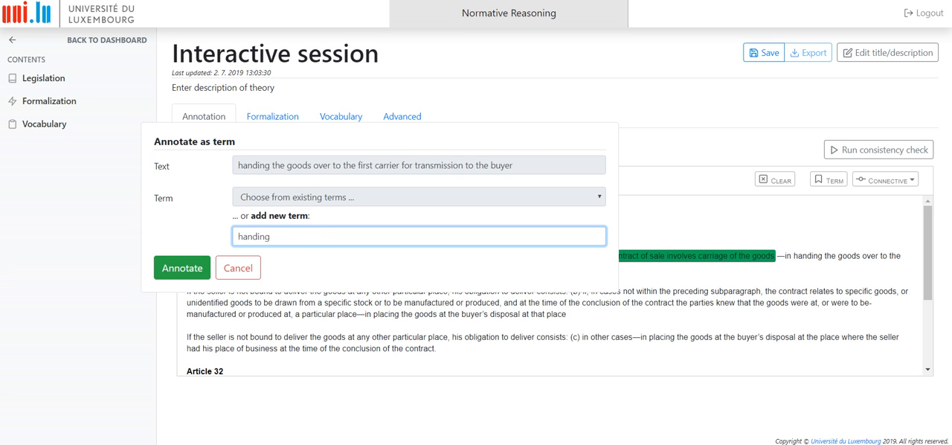
{"action": "type", "text": "GoodsCarrier"}
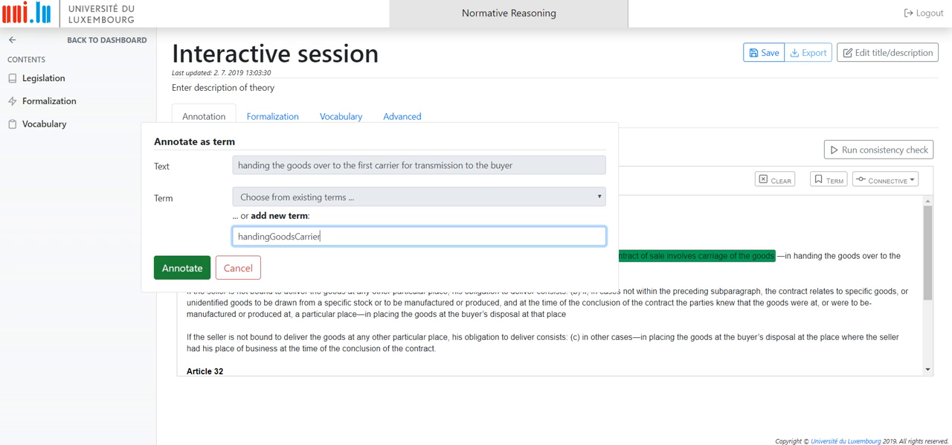
{"action": "left_click", "coordinate": [182, 267]}
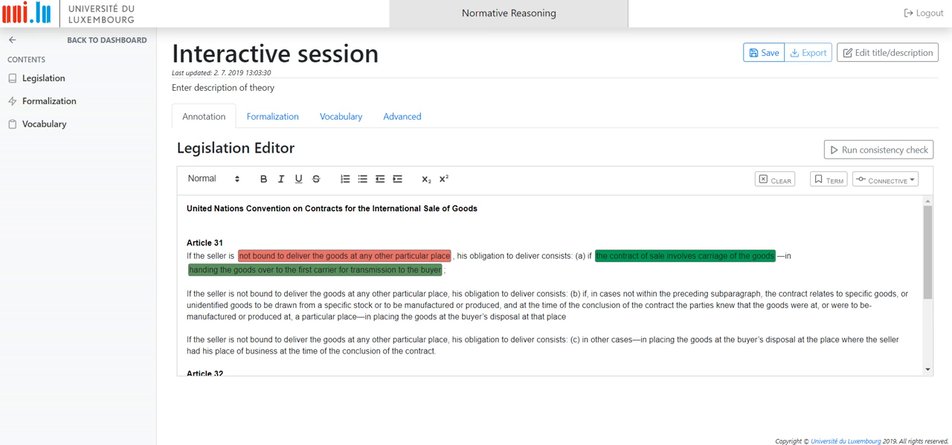
{"action": "left_click", "coordinate": [764, 53]}
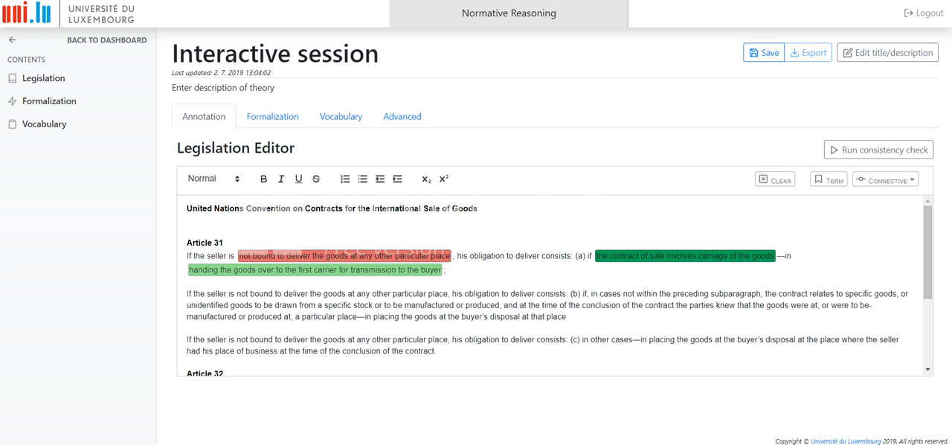
- Annotate the whole Article 31 (a) sentence, excluding its final semicolon, with the If / Then Obligation connective
{"action": "left_click_drag", "start_coordinate": [187, 256], "coordinate": [442, 270]}
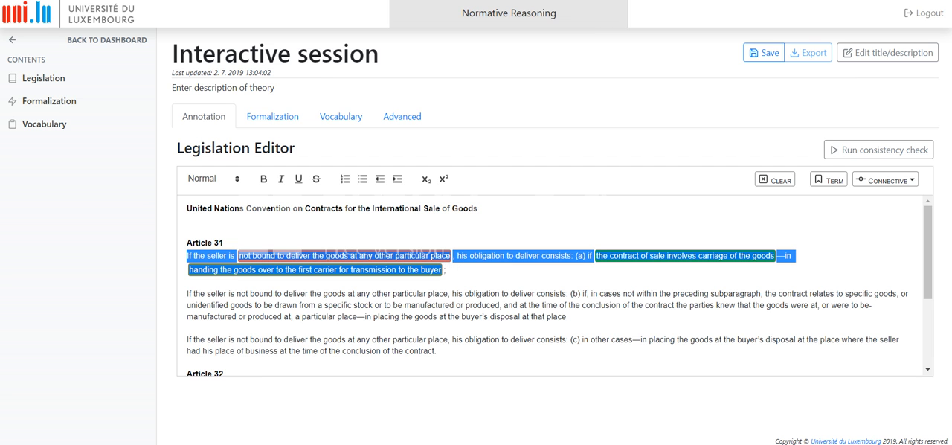
{"action": "left_click", "coordinate": [885, 179]}
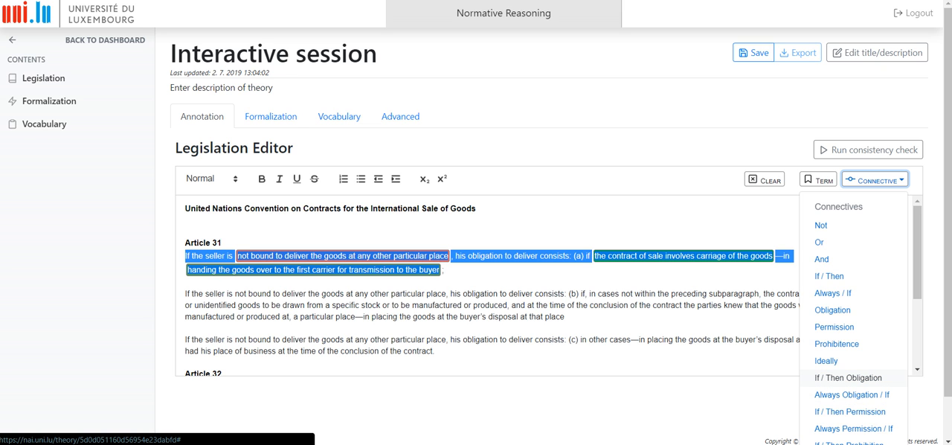
{"action": "left_click", "coordinate": [848, 378]}
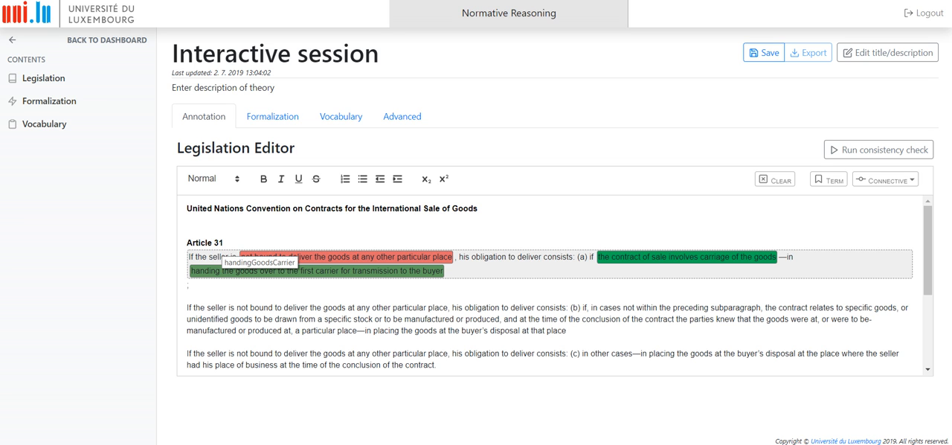
- Annotate the condition from "seller is" through "carriage of the goods" in Article 31 (a) with the And connective
{"action": "left_click_drag", "start_coordinate": [208, 256], "coordinate": [777, 257]}
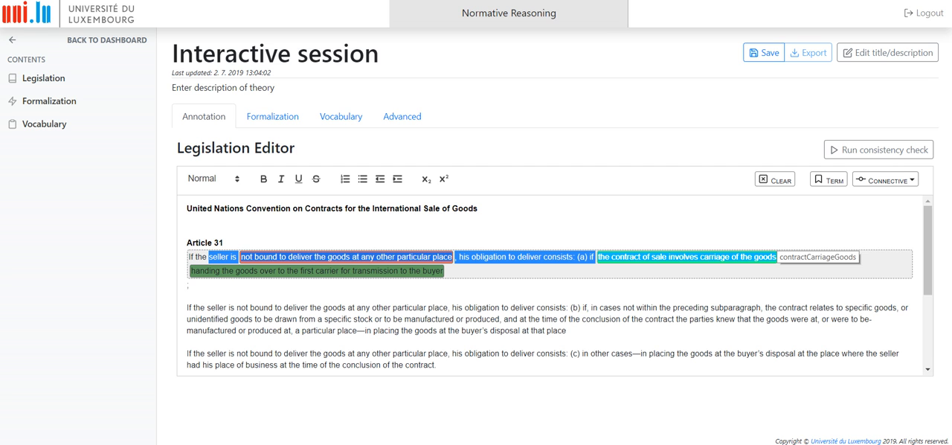
{"action": "left_click", "coordinate": [886, 179]}
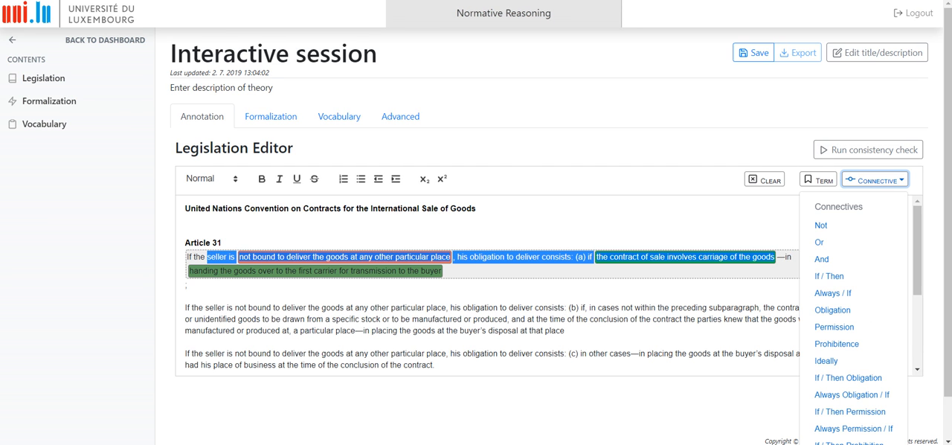
{"action": "left_click", "coordinate": [848, 377]}
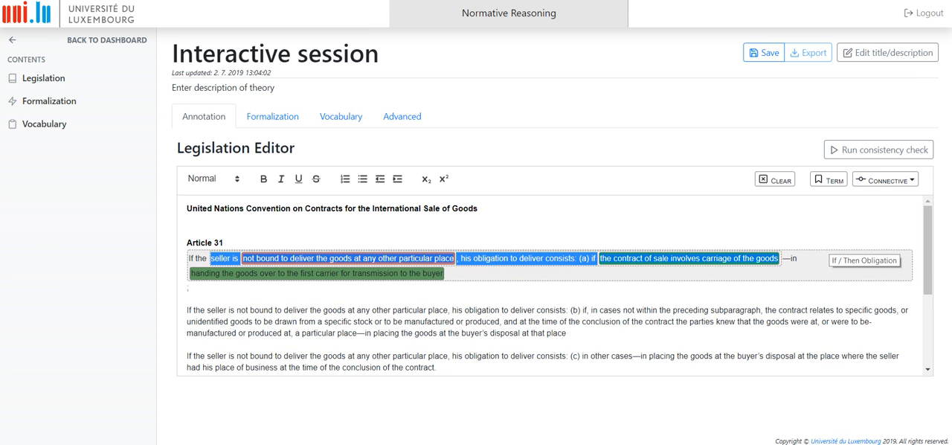
{"action": "left_click", "coordinate": [445, 273]}
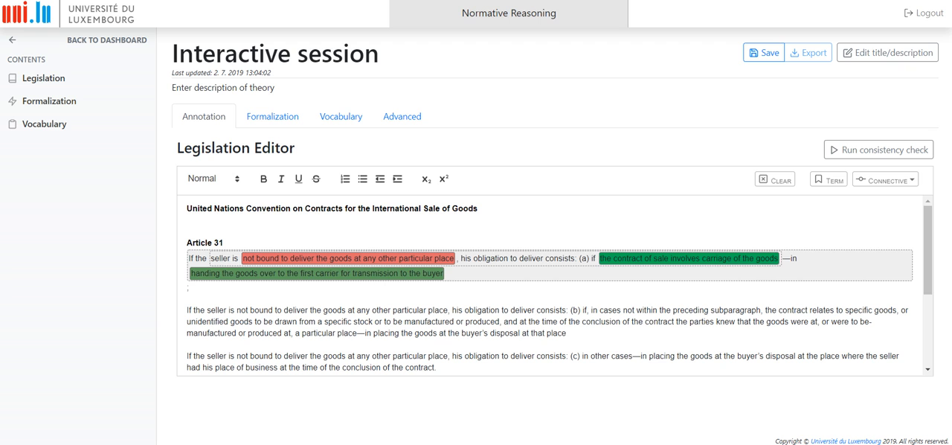
- Annotate "not bound to deliver the goods at any other particular place" in Article 31 (a) with the Not connective and save
{"action": "mouse_move", "coordinate": [580, 254]}
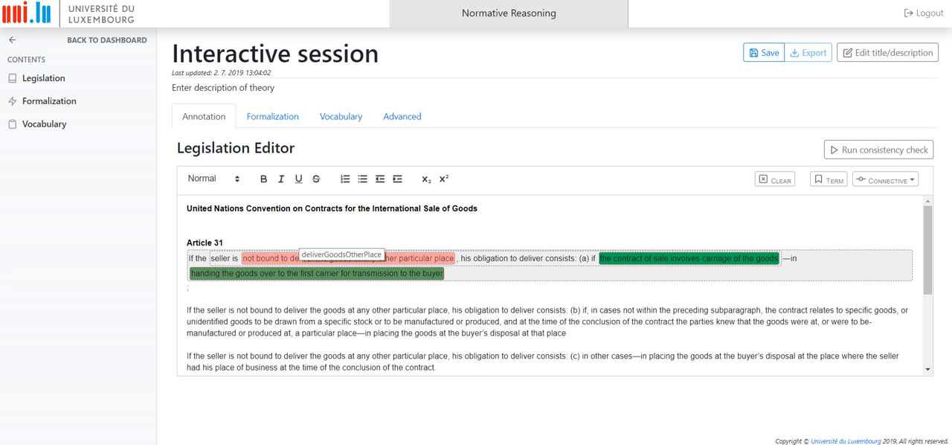
{"action": "left_click_drag", "start_coordinate": [243, 258], "coordinate": [454, 258]}
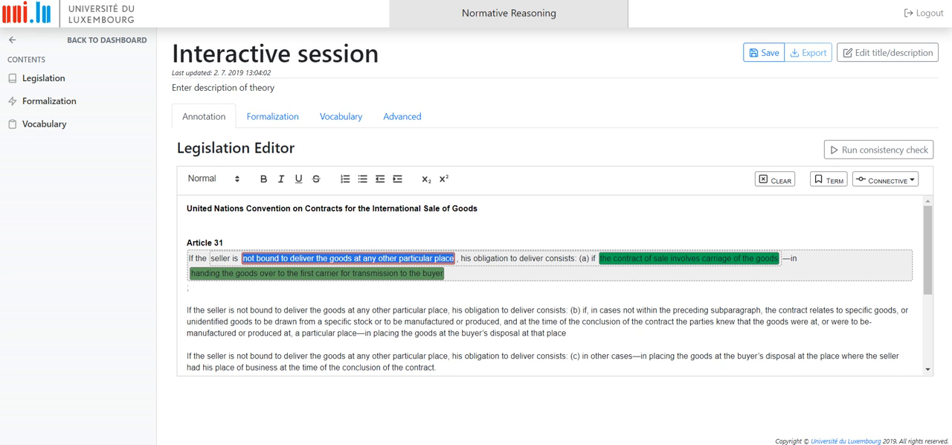
{"action": "left_click", "coordinate": [885, 179]}
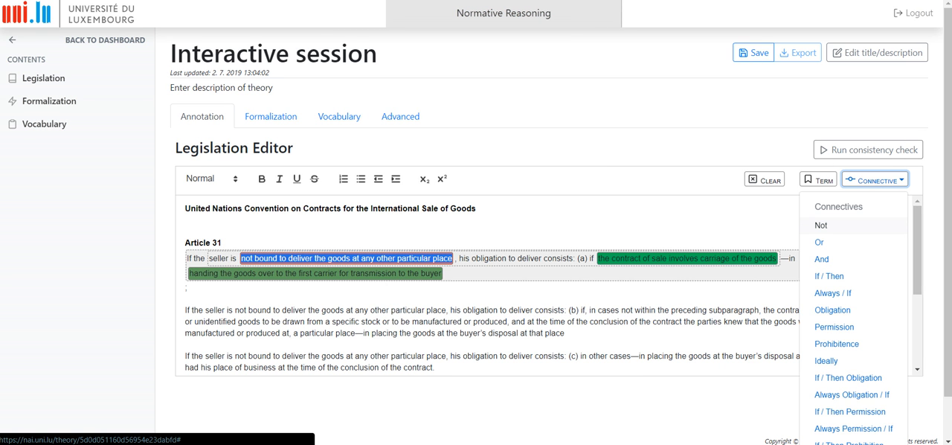
{"action": "left_click", "coordinate": [822, 225]}
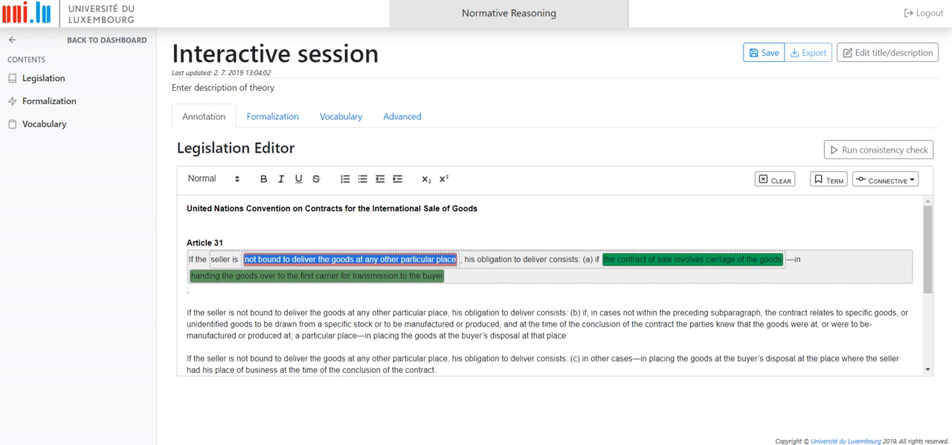
{"action": "left_click", "coordinate": [573, 259]}
{"action": "left_click", "coordinate": [764, 53]}
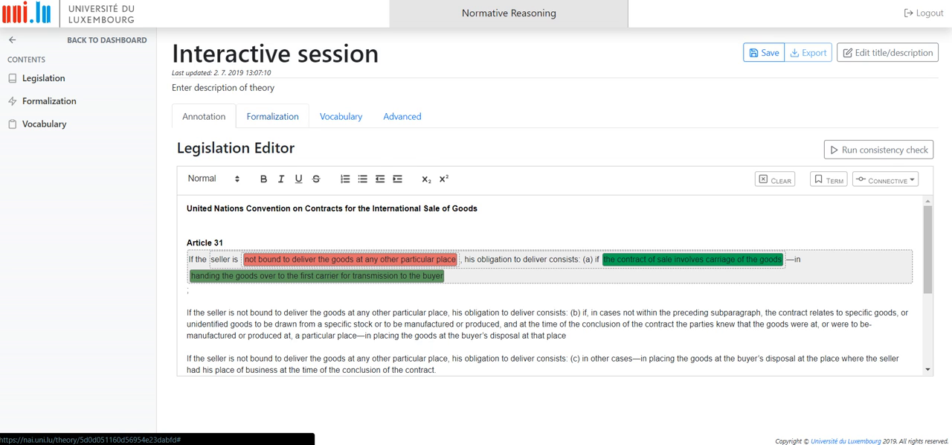
- Examine the generated formulas for Article 31 (a), particularly the negated handingGoodsCarrier and the violation conclusion in the second formula
{"action": "left_click", "coordinate": [272, 116]}
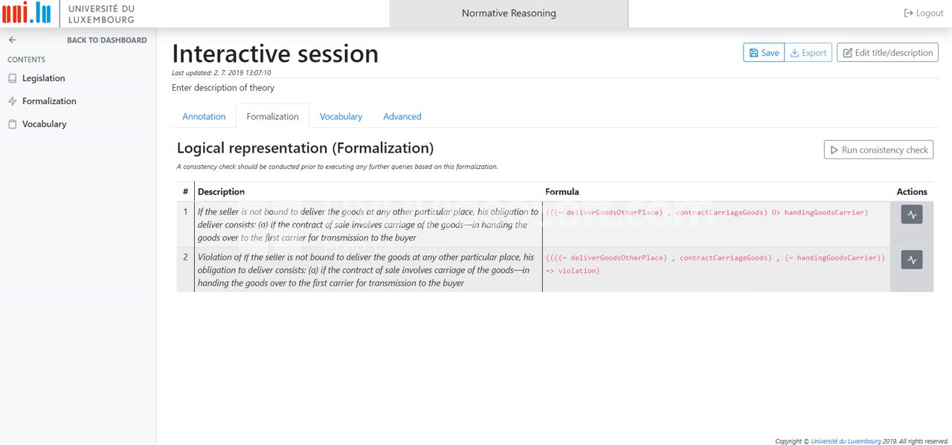
{"action": "left_click_drag", "start_coordinate": [789, 257], "coordinate": [878, 257]}
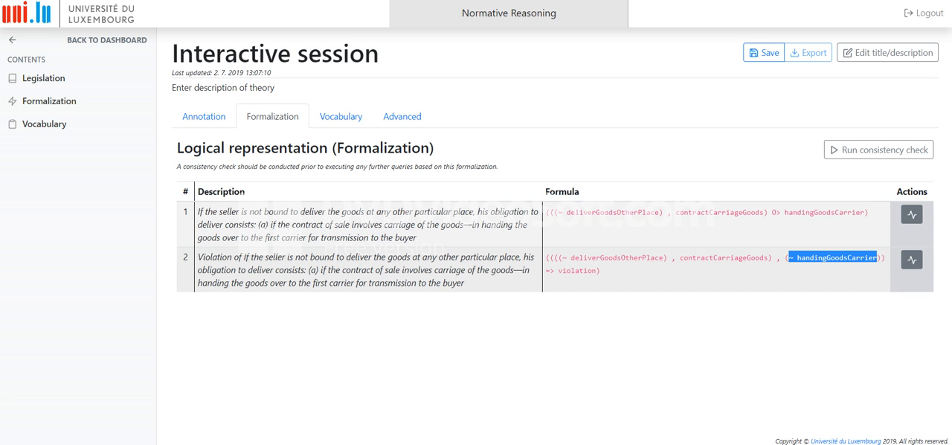
{"action": "left_click", "coordinate": [826, 274]}
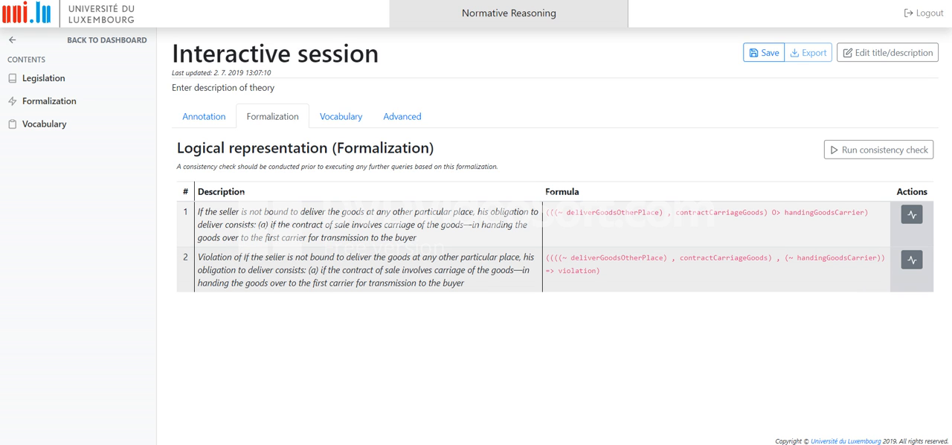
{"action": "left_click_drag", "start_coordinate": [597, 270], "coordinate": [559, 271]}
{"action": "left_click", "coordinate": [579, 275]}
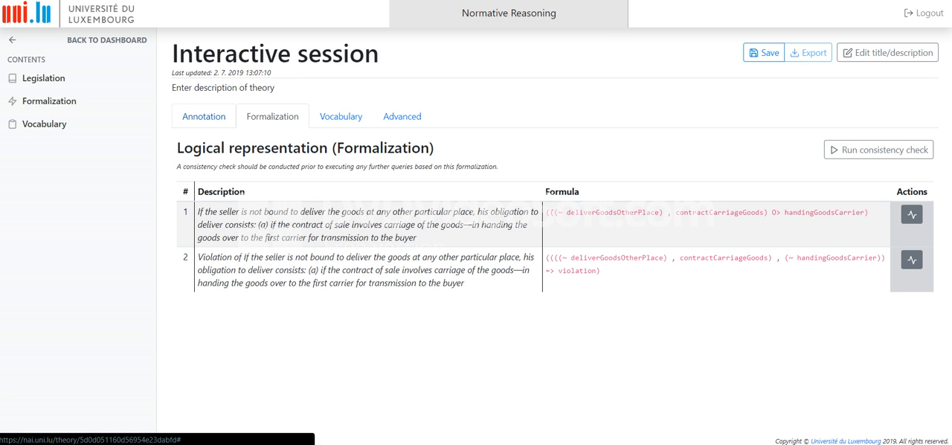
- Annotate "hands the goods over to a carrier" in Article 32 (1) with the existing term handingGoodsCarrier and save
{"action": "left_click", "coordinate": [200, 117]}
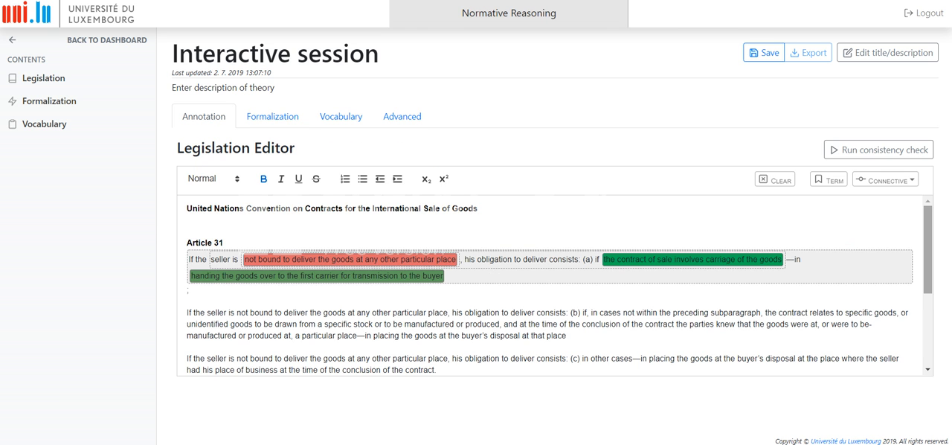
{"action": "scroll", "coordinate": [554, 286], "scroll_direction": "down", "scroll_amount": 2}
{"action": "scroll", "coordinate": [554, 286], "scroll_direction": "down", "scroll_amount": 3}
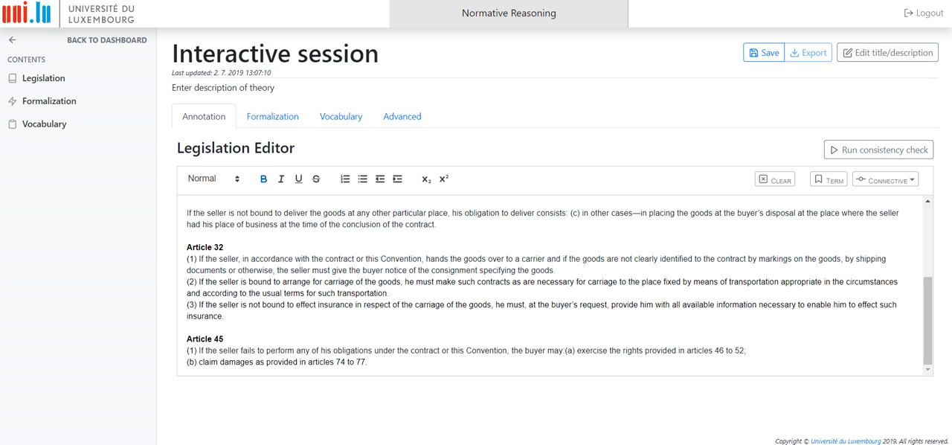
{"action": "left_click_drag", "start_coordinate": [426, 258], "coordinate": [545, 259]}
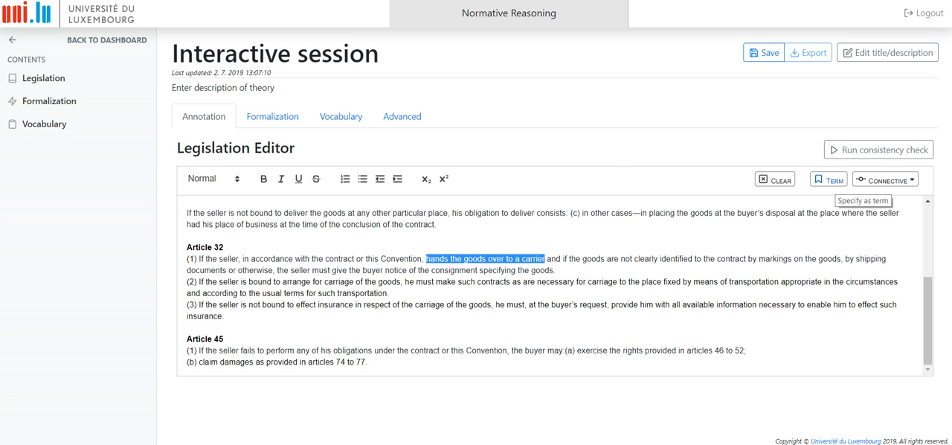
{"action": "left_click", "coordinate": [828, 179]}
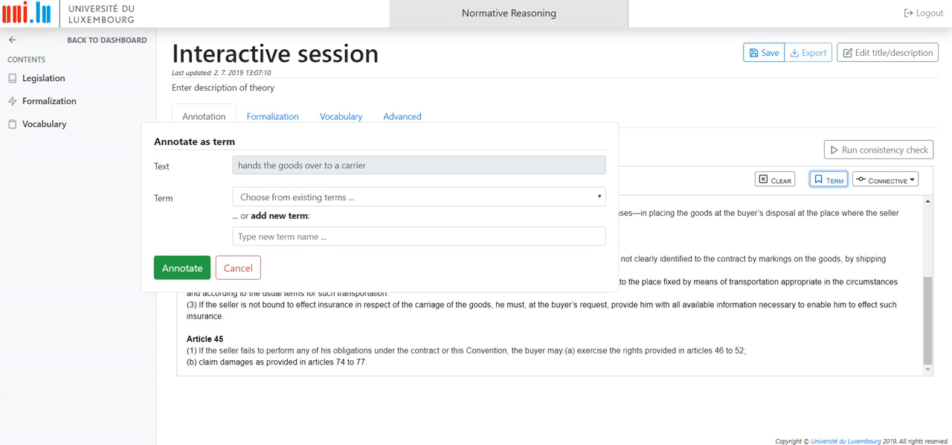
{"action": "left_click", "coordinate": [419, 197]}
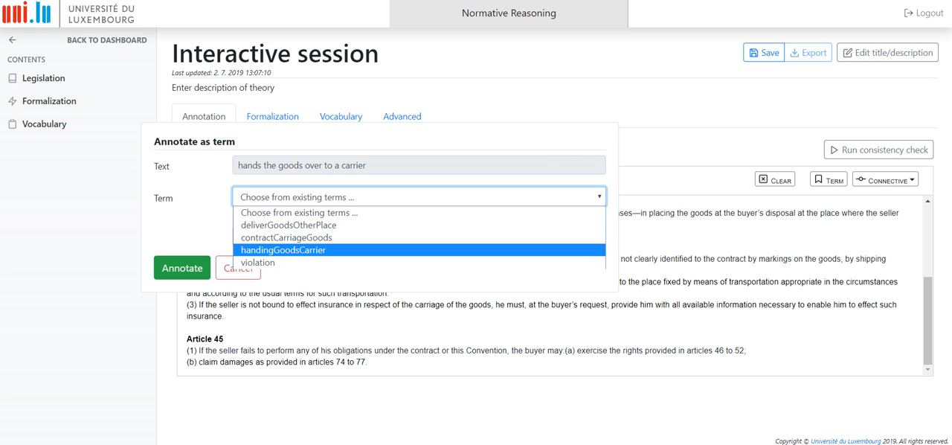
{"action": "left_click", "coordinate": [284, 250]}
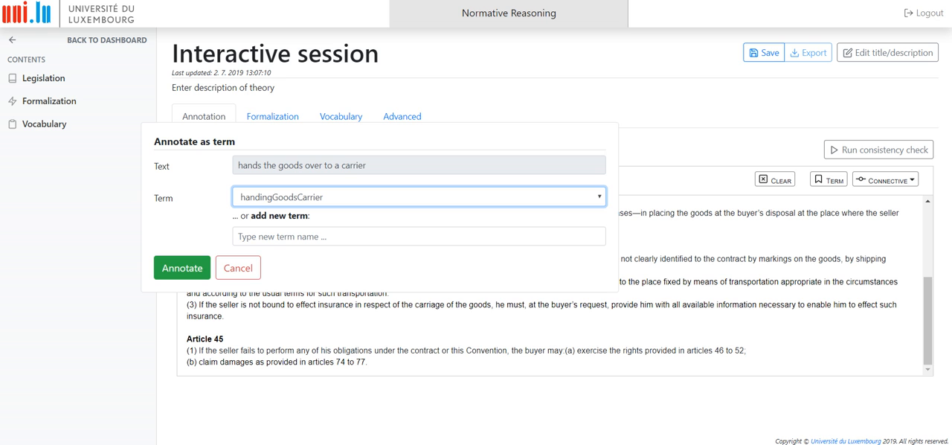
{"action": "left_click", "coordinate": [182, 268]}
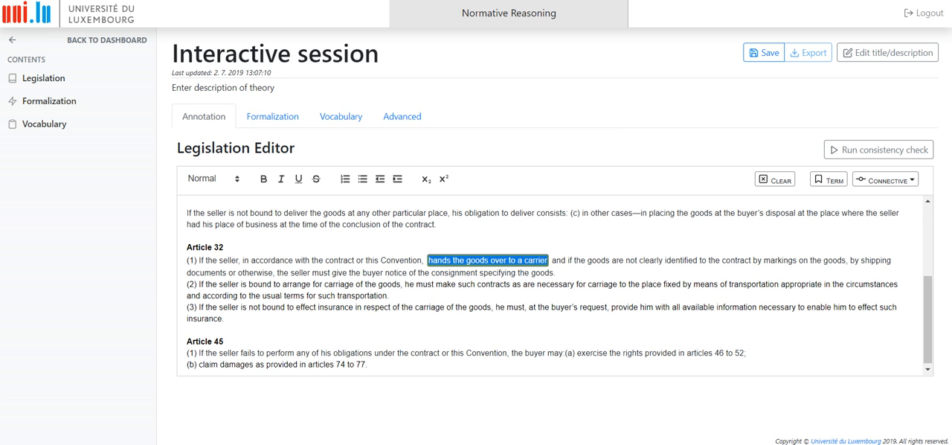
{"action": "left_click", "coordinate": [389, 295]}
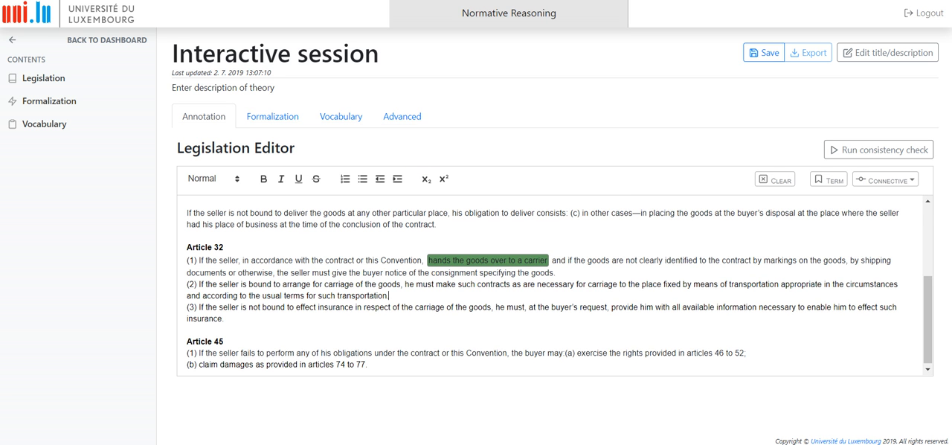
{"action": "left_click", "coordinate": [764, 53]}
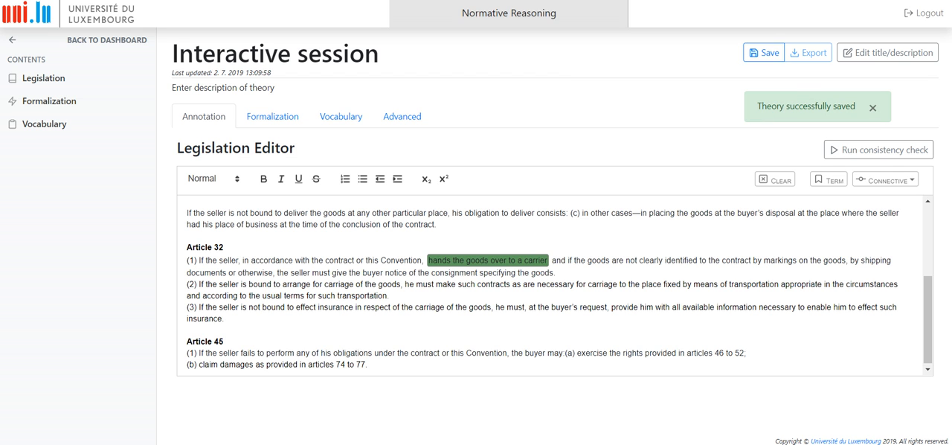
- Annotate "the goods are not clearly identified" through "shipping documents or otherwise" in Article 32 (1) as new term clearlyIdentified
{"action": "left_click_drag", "start_coordinate": [575, 260], "coordinate": [273, 272]}
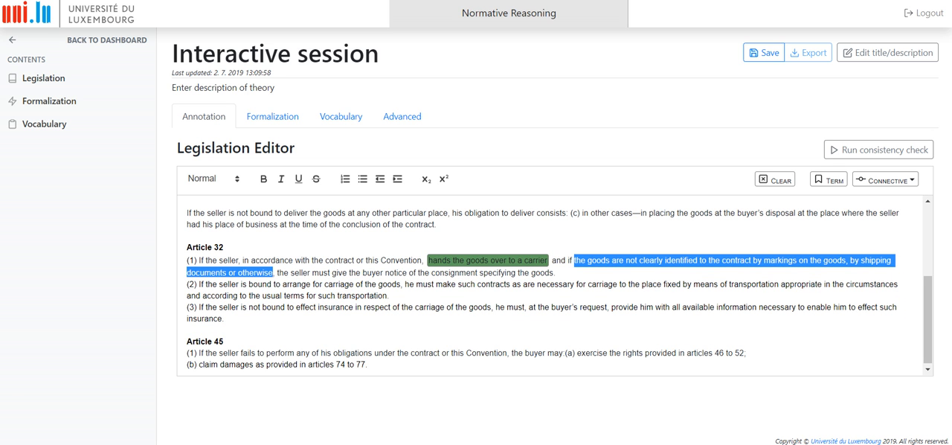
{"action": "left_click", "coordinate": [829, 179]}
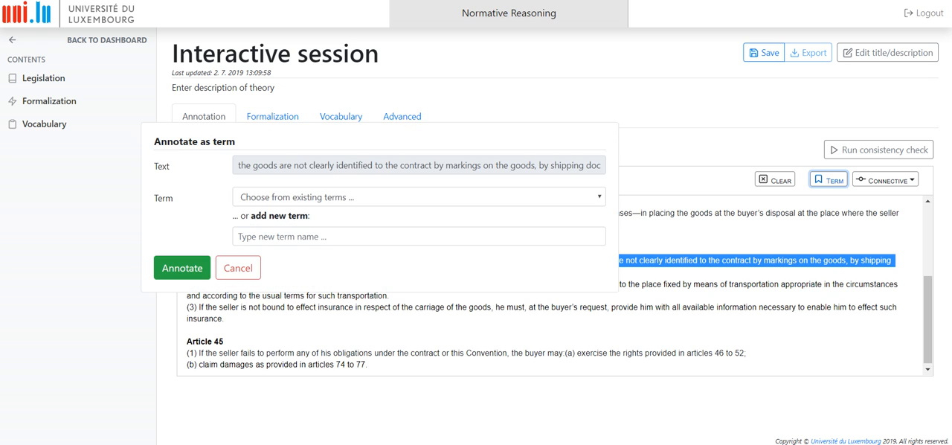
{"action": "left_click", "coordinate": [313, 237]}
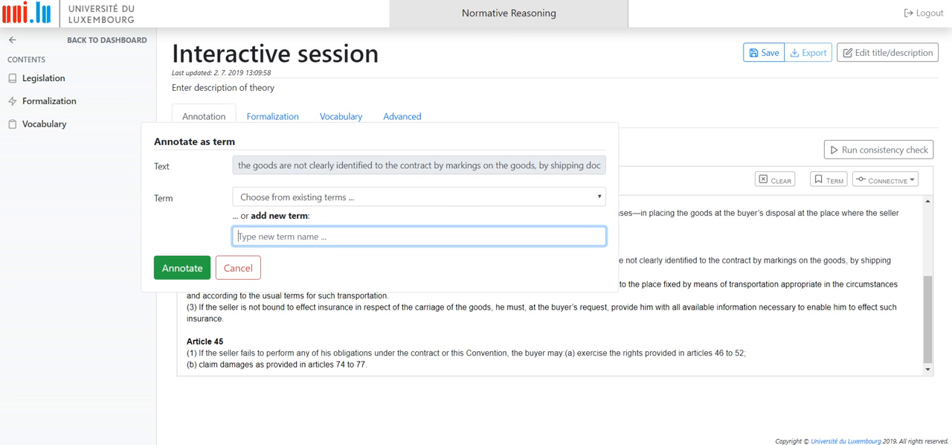
{"action": "type", "text": "clearly"}
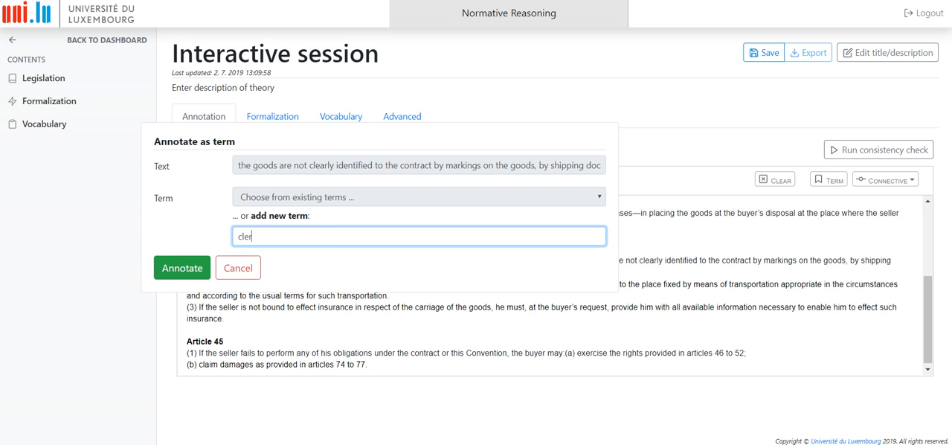
{"action": "type", "text": "Identified"}
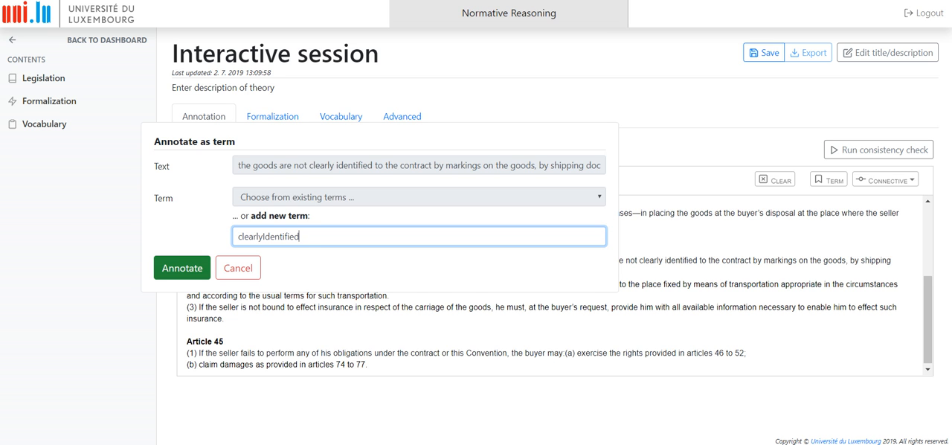
{"action": "left_click", "coordinate": [182, 268]}
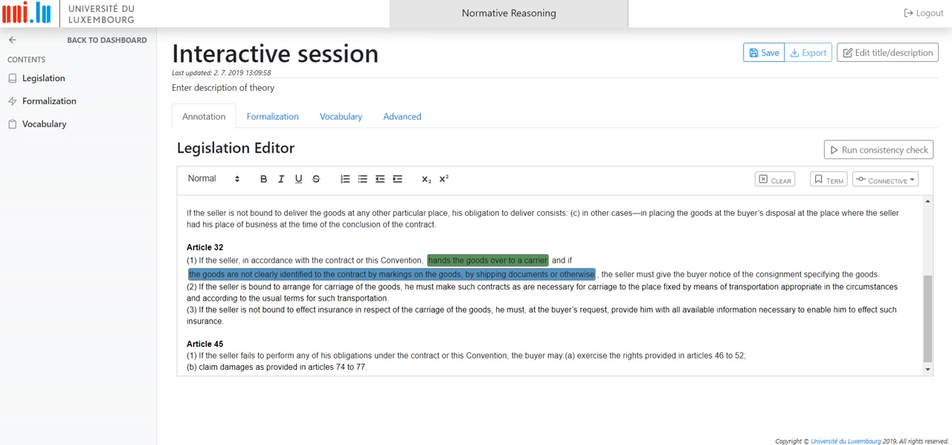
- Annotate "give the buyer notice of the consignment specifying the goods" in Article 32 (1) as new term noticeConsignment and save
{"action": "left_click_drag", "start_coordinate": [655, 273], "coordinate": [878, 273]}
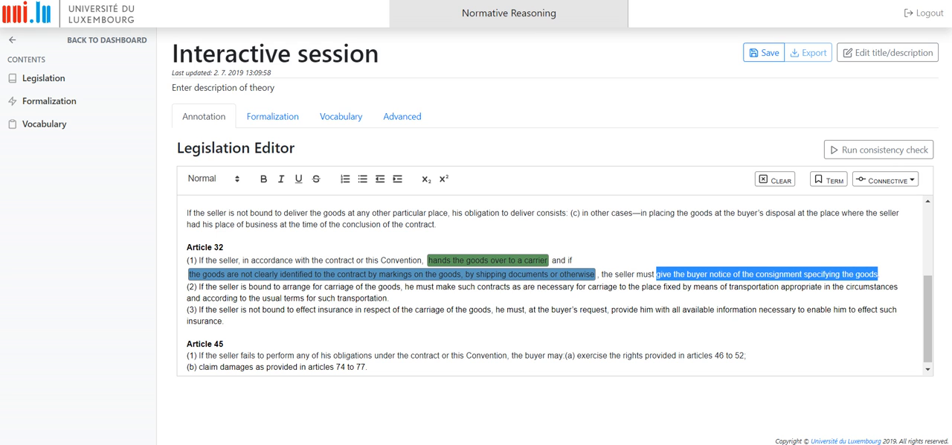
{"action": "left_click", "coordinate": [825, 179]}
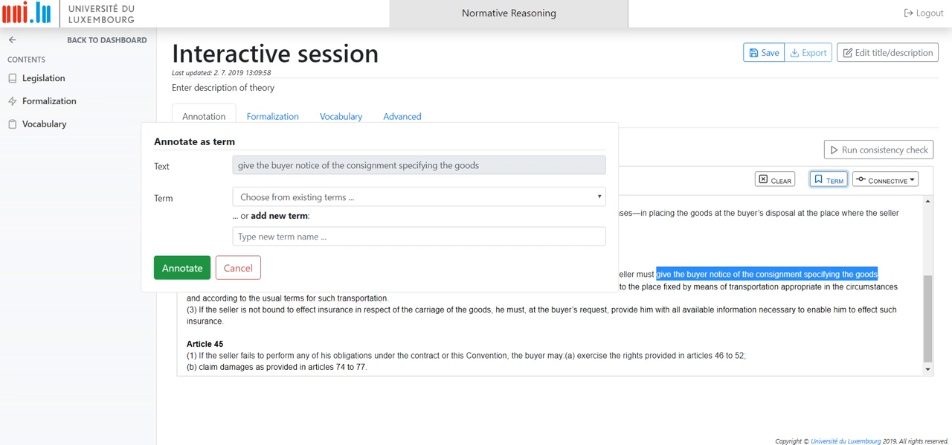
{"action": "left_click", "coordinate": [419, 237]}
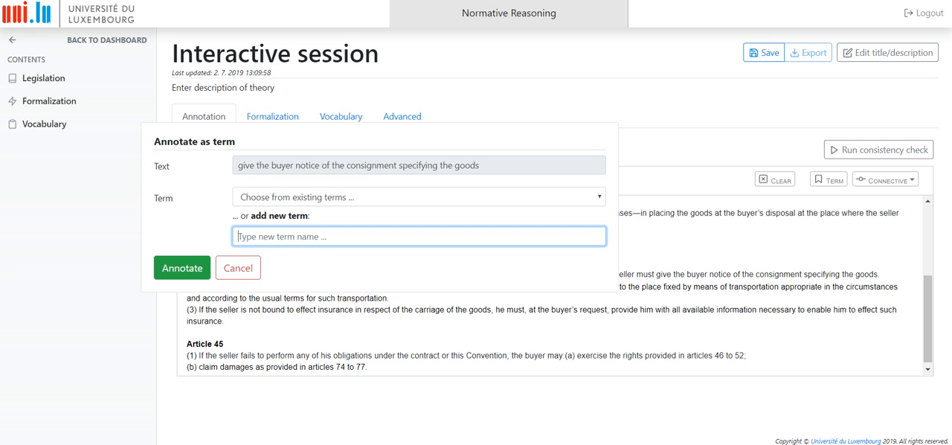
{"action": "type", "text": "noticeC"}
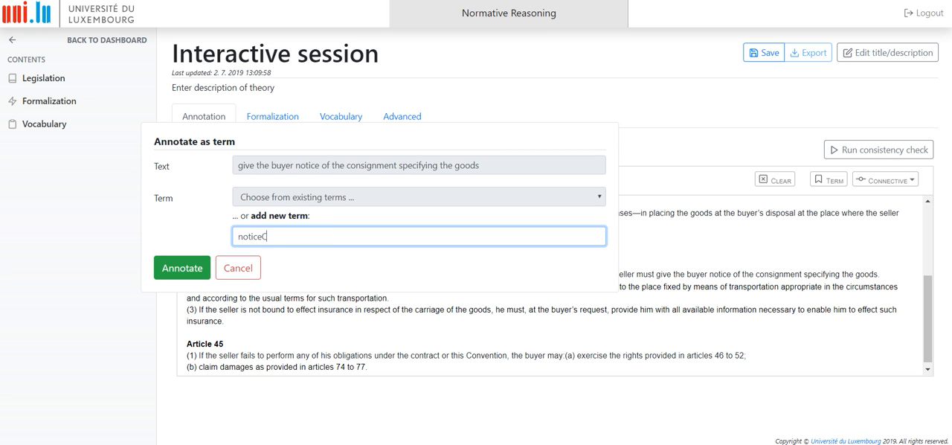
{"action": "type", "text": "onsignment"}
{"action": "key", "text": "Return"}
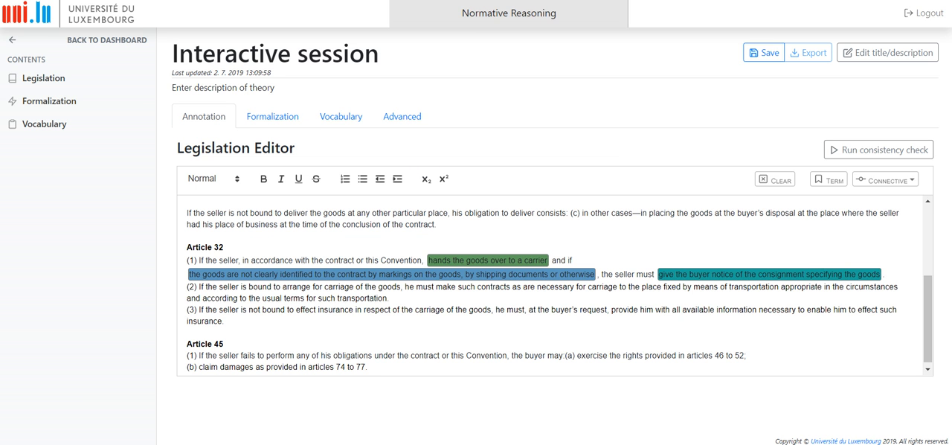
{"action": "left_click", "coordinate": [764, 53]}
- Annotate the whole Article 32 (1) sentence, excluding its number and final period, with the If / Then Obligation connective
{"action": "left_click_drag", "start_coordinate": [198, 260], "coordinate": [881, 274]}
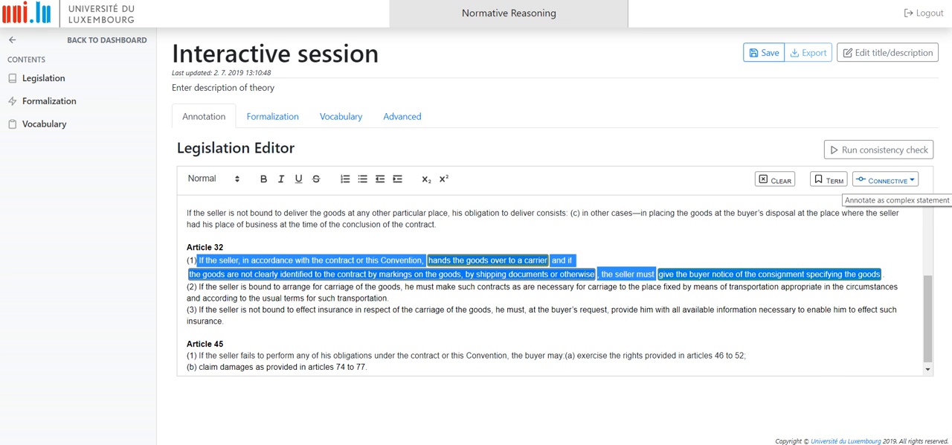
{"action": "left_click", "coordinate": [885, 180]}
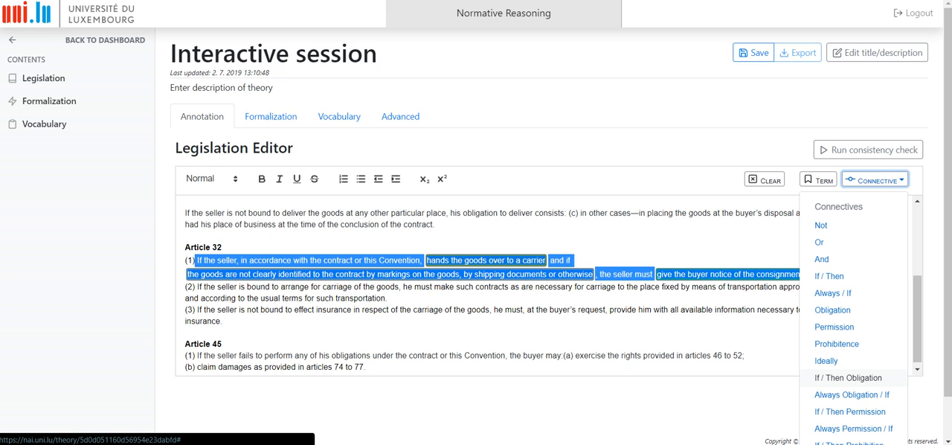
{"action": "left_click", "coordinate": [849, 377]}
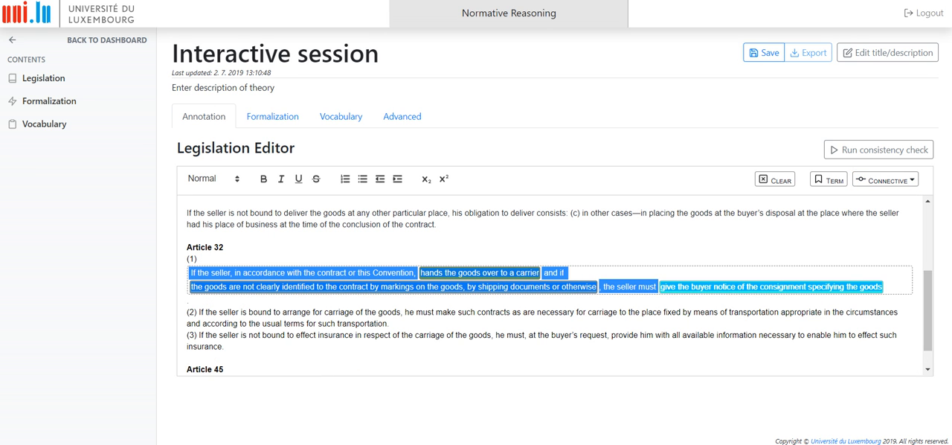
{"action": "left_click", "coordinate": [881, 287]}
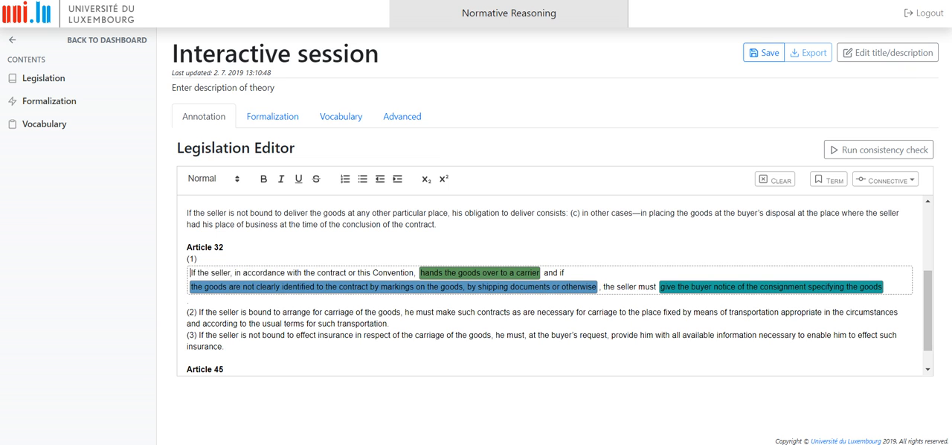
- Annotate Article 32 (1) from "If the seller" through "shipping documents or otherwise" with the And connective
{"action": "left_click_drag", "start_coordinate": [190, 272], "coordinate": [597, 287]}
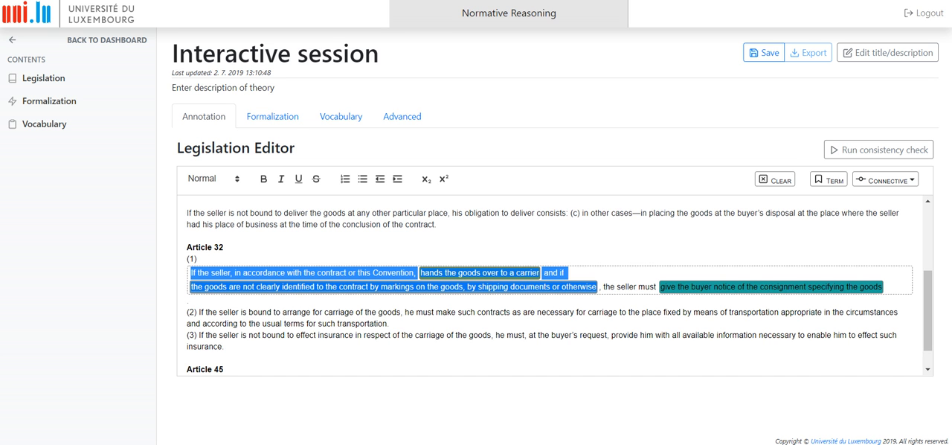
{"action": "left_click", "coordinate": [886, 179]}
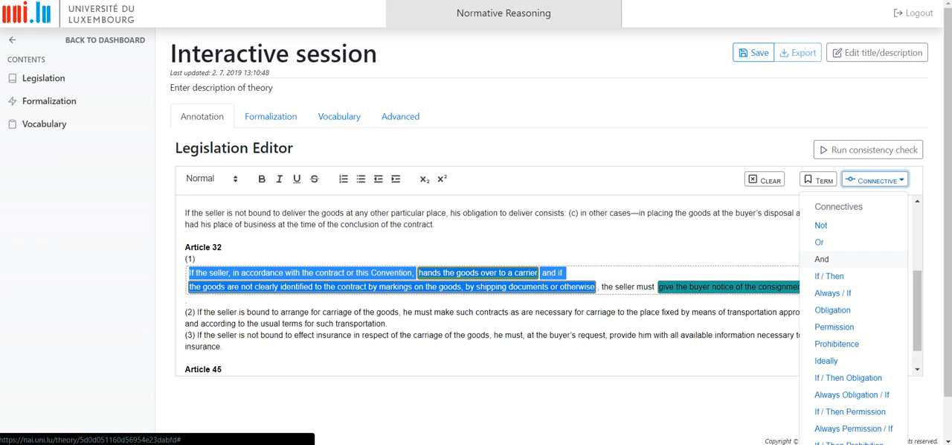
{"action": "left_click", "coordinate": [822, 259]}
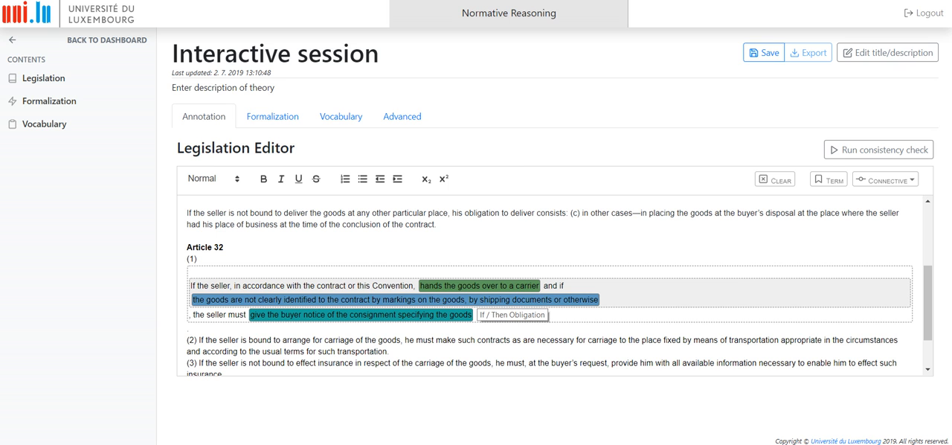
- Annotate the clearlyIdentified term text in Article 32 (1), "the goods are not clearly identified" through "or otherwise", with the Not connective
{"action": "mouse_move", "coordinate": [598, 300]}
{"action": "left_mouse_down"}
{"action": "mouse_move", "coordinate": [442, 299]}
{"action": "mouse_move", "coordinate": [402, 286]}
{"action": "mouse_move", "coordinate": [193, 300]}
{"action": "left_mouse_up"}
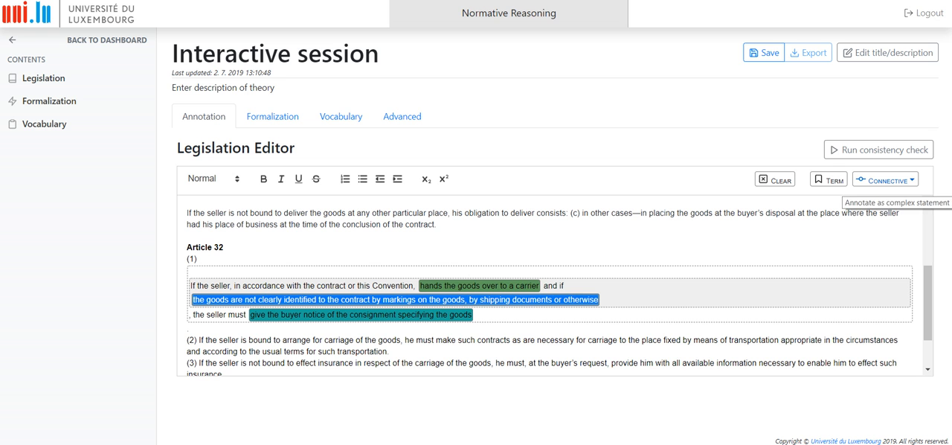
{"action": "left_click", "coordinate": [885, 179]}
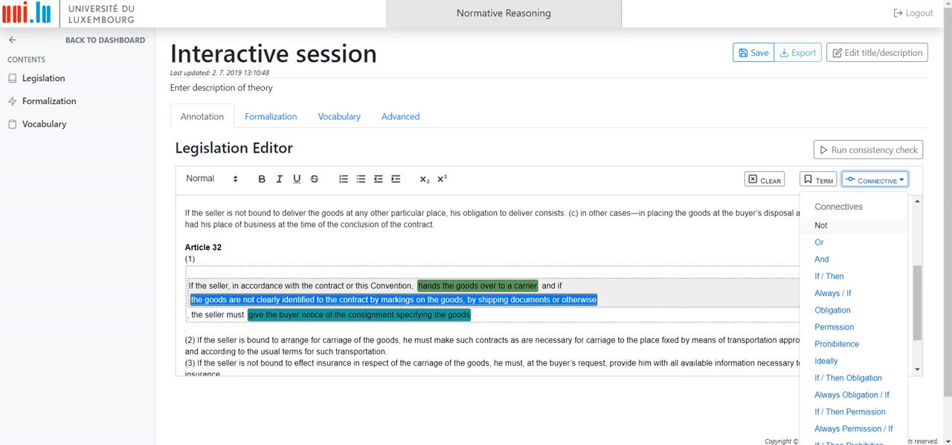
{"action": "left_click", "coordinate": [822, 221]}
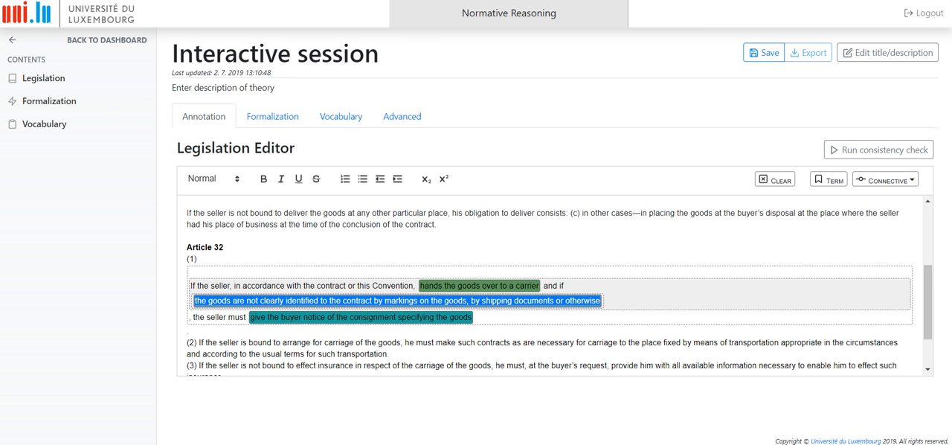
{"action": "left_click", "coordinate": [674, 300]}
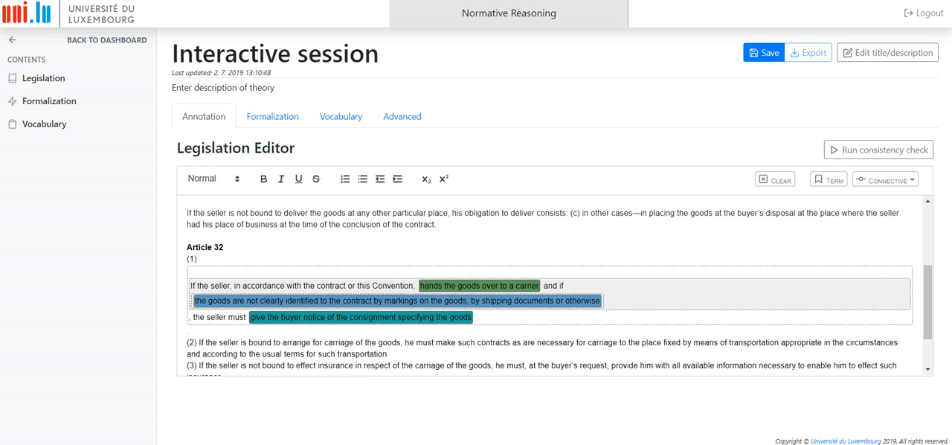
- Save the theory and review the formulas generated for Articles 31 and 32 in the logical representation
{"action": "left_click", "coordinate": [764, 53]}
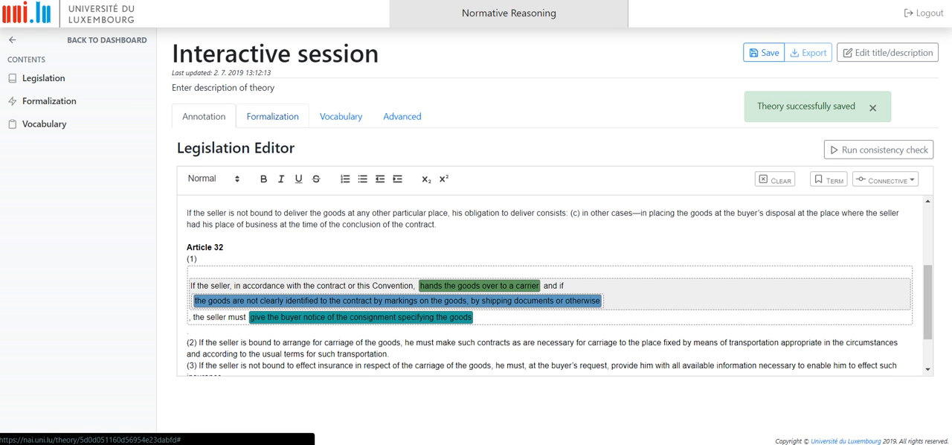
{"action": "left_click", "coordinate": [272, 116]}
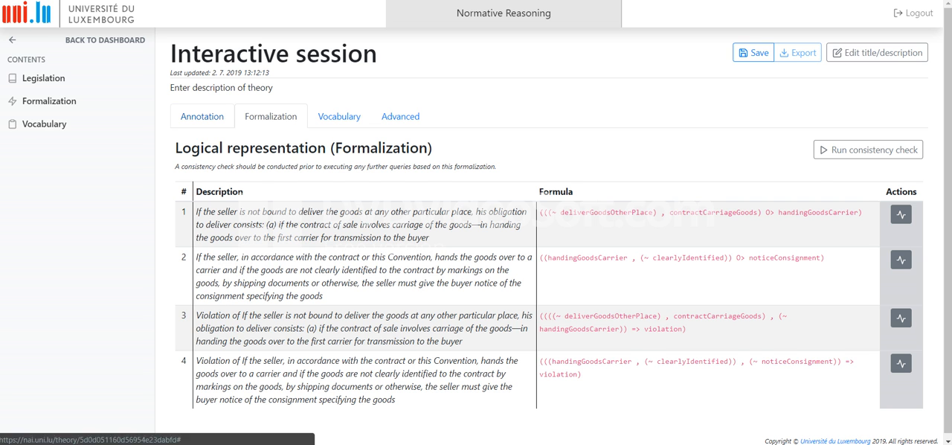
{"action": "left_click", "coordinate": [202, 117]}
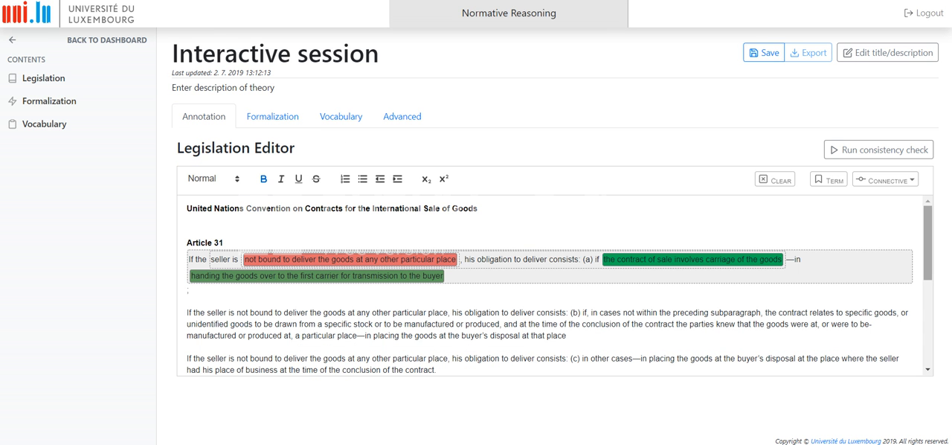
- Annotate "ails to perform any of his obligations under the contract or this Convention" in Article 45 (1) with the existing term violation
{"action": "scroll", "coordinate": [554, 286], "scroll_direction": "down", "scroll_amount": 3}
{"action": "scroll", "coordinate": [554, 286], "scroll_direction": "down", "scroll_amount": 1}
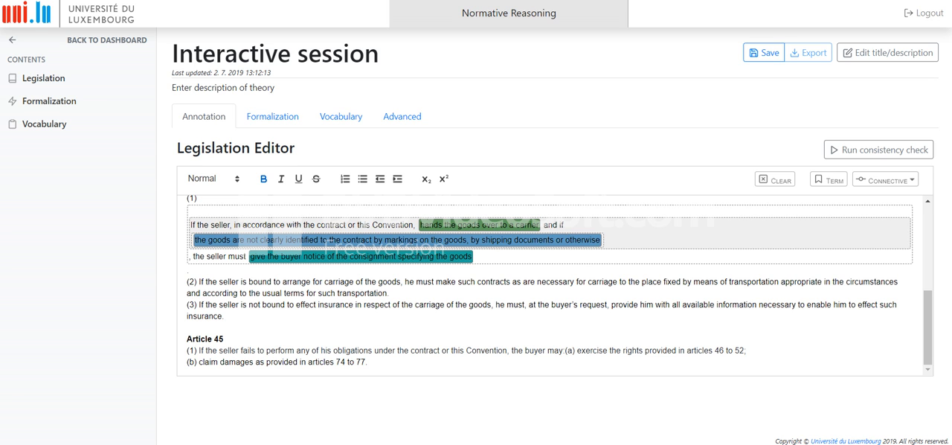
{"action": "left_click_drag", "start_coordinate": [243, 350], "coordinate": [507, 350]}
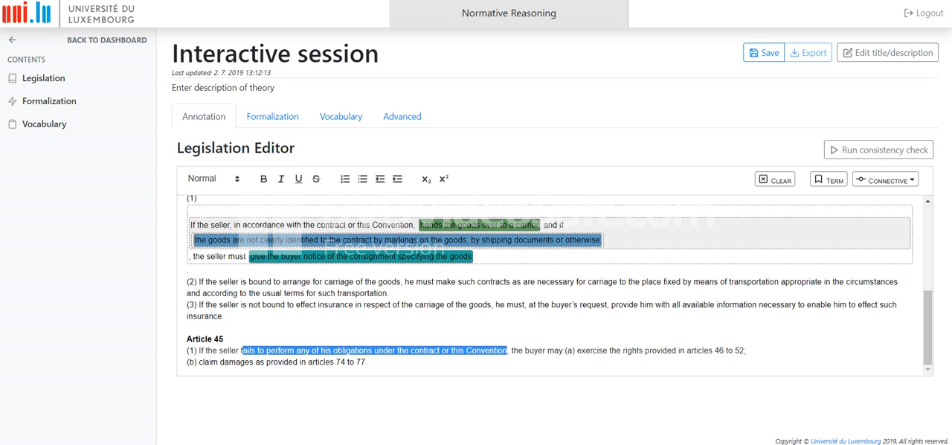
{"action": "left_click", "coordinate": [828, 179]}
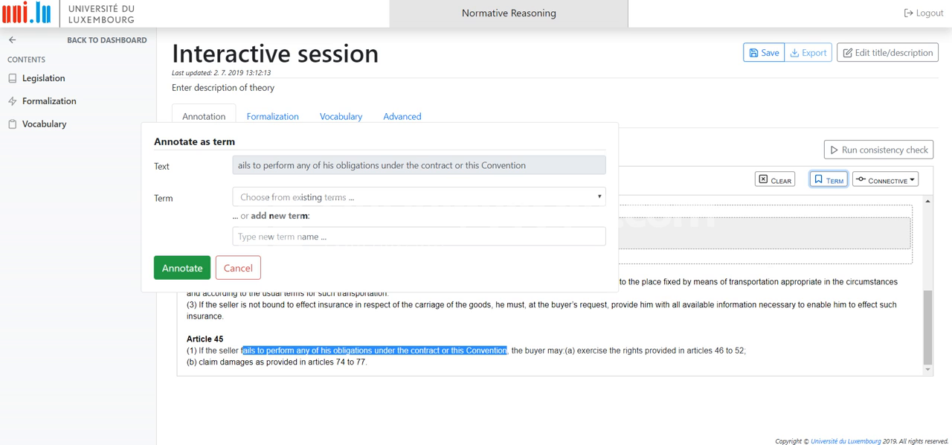
{"action": "left_click", "coordinate": [419, 197]}
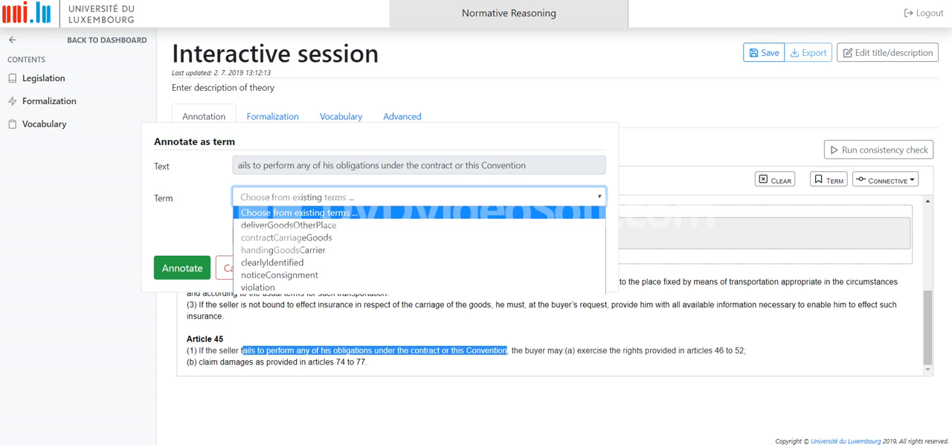
{"action": "key", "text": "Down"}
{"action": "key", "text": "Down"}
{"action": "key", "text": "Down"}
{"action": "key", "text": "Down"}
{"action": "key", "text": "Down"}
{"action": "key", "text": "Down"}
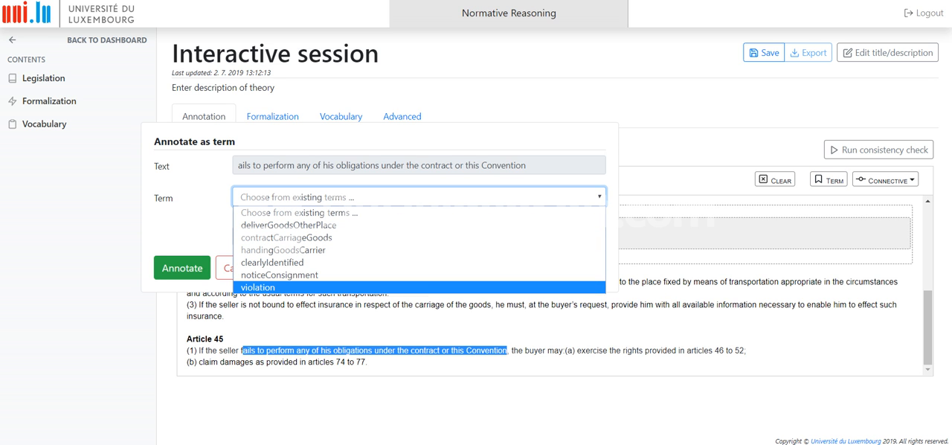
{"action": "key", "text": "Return"}
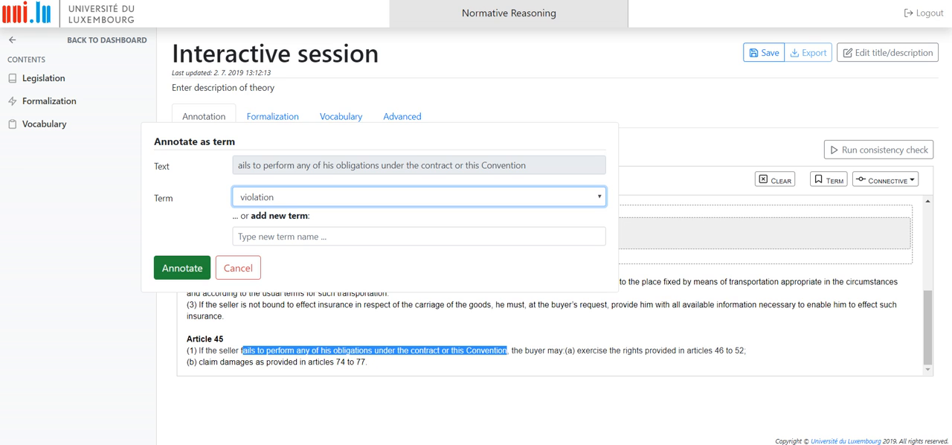
{"action": "left_click", "coordinate": [181, 268]}
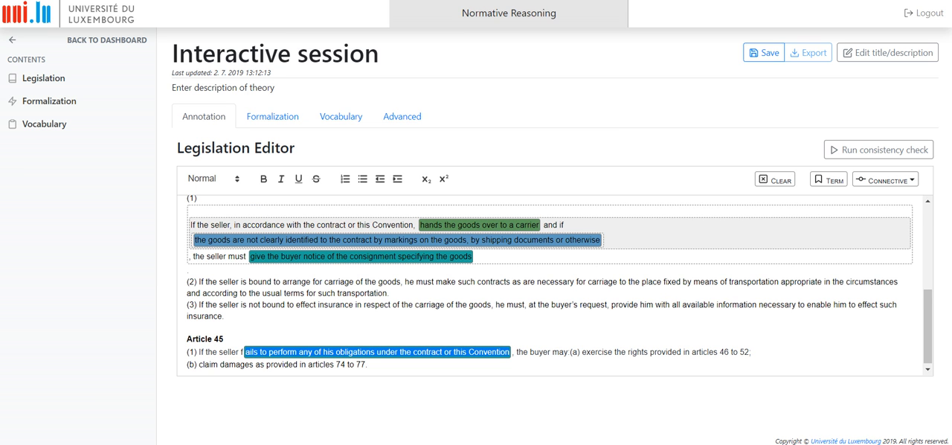
- Annotate "exercise the rights provided in articles 46 to 52" in Article 45 (1) as new term exerciseRights and save
{"action": "mouse_move", "coordinate": [408, 352]}
{"action": "left_click_drag", "start_coordinate": [582, 352], "coordinate": [749, 352]}
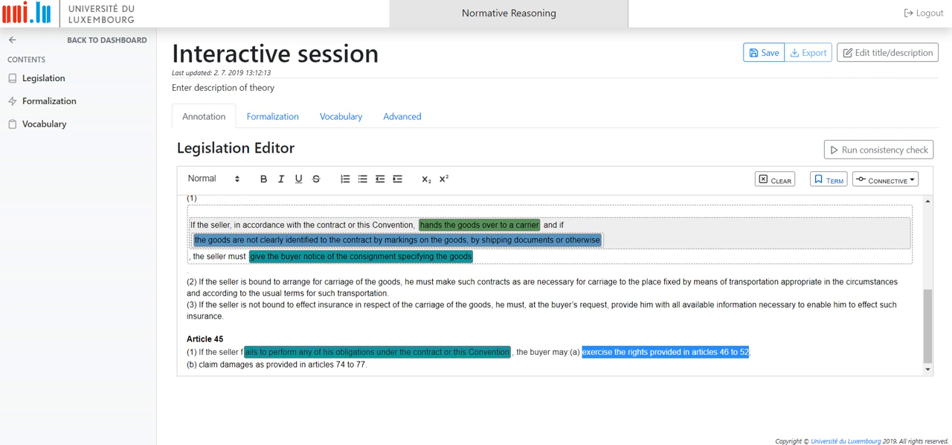
{"action": "left_click", "coordinate": [828, 180]}
{"action": "left_click", "coordinate": [419, 236]}
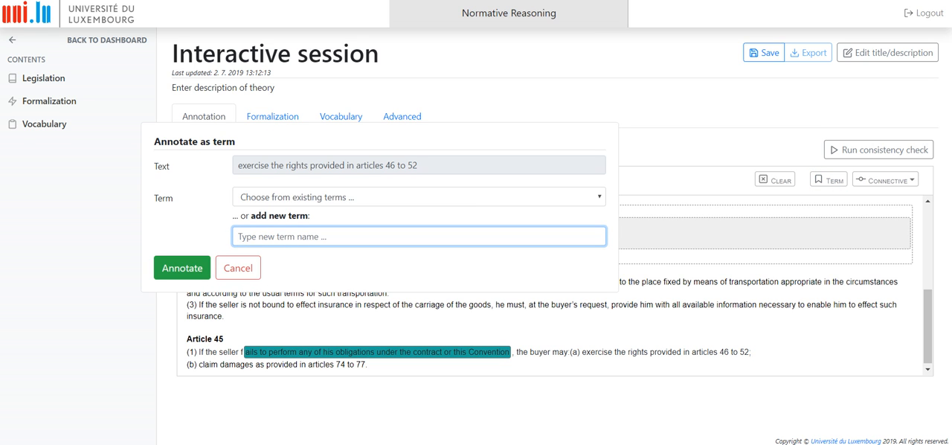
{"action": "type", "text": "exercise"}
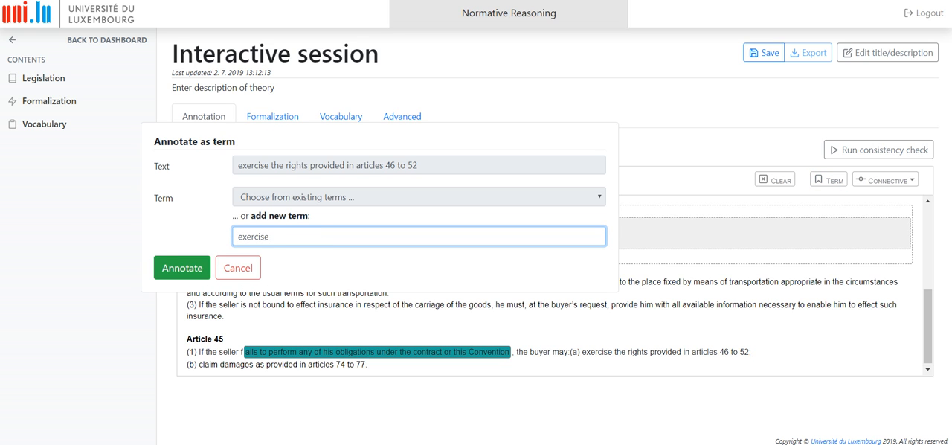
{"action": "type", "text": "Rights"}
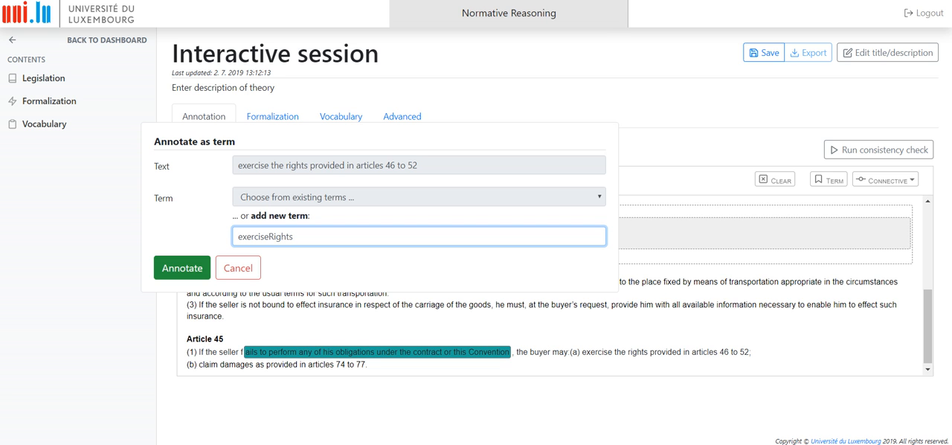
{"action": "key", "text": "Return"}
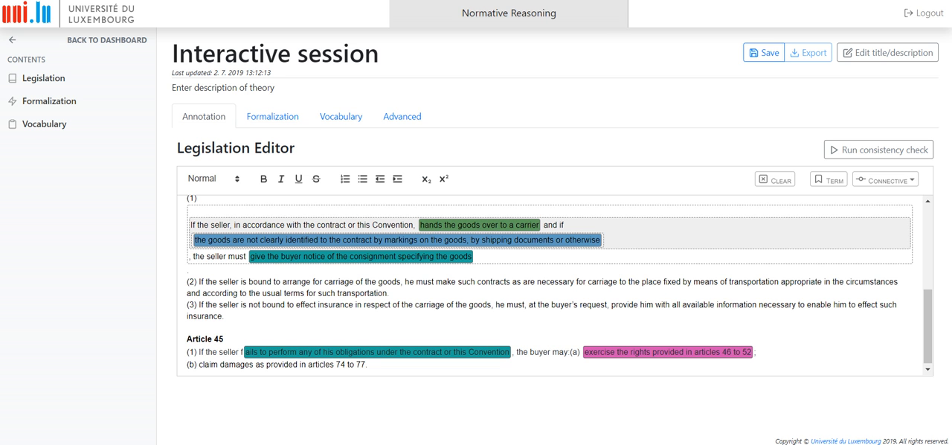
{"action": "left_click", "coordinate": [764, 52]}
- Annotate Article 45 (1) from "If the seller" through "articles 46 to 52" with the If / Then Permission connective and save
{"action": "mouse_move", "coordinate": [198, 351]}
{"action": "left_mouse_down"}
{"action": "mouse_move", "coordinate": [367, 365]}
{"action": "mouse_move", "coordinate": [245, 349]}
{"action": "mouse_move", "coordinate": [752, 349]}
{"action": "left_mouse_up"}
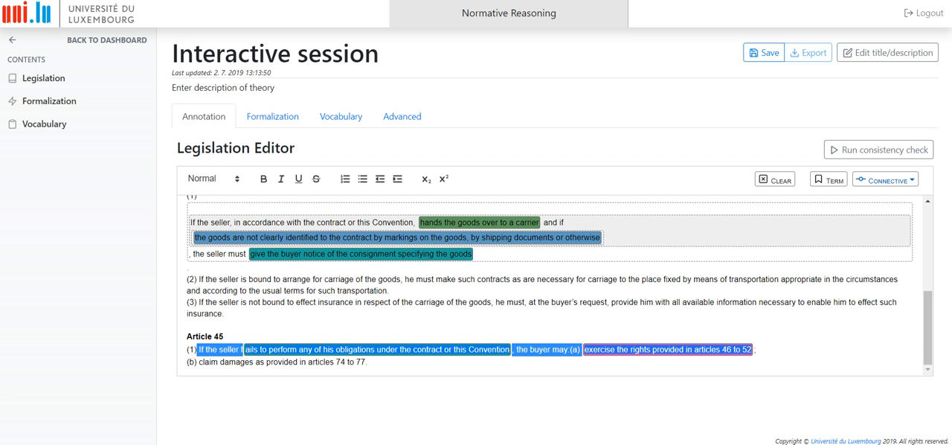
{"action": "left_click", "coordinate": [885, 179]}
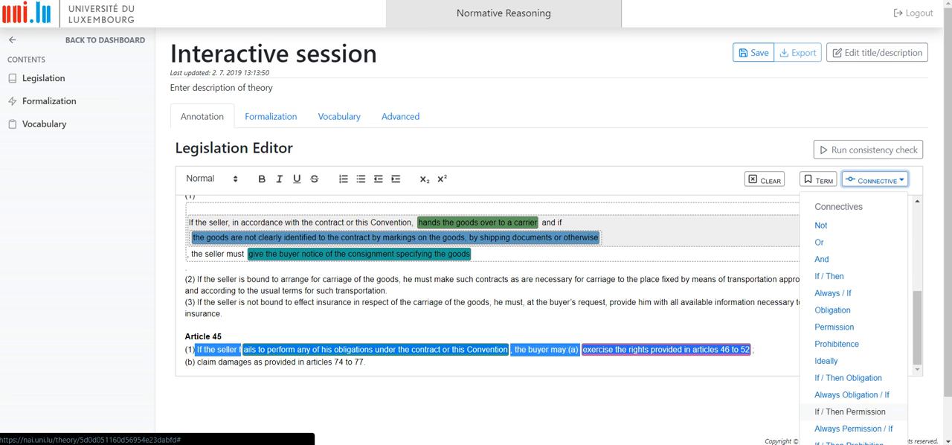
{"action": "left_click", "coordinate": [850, 411]}
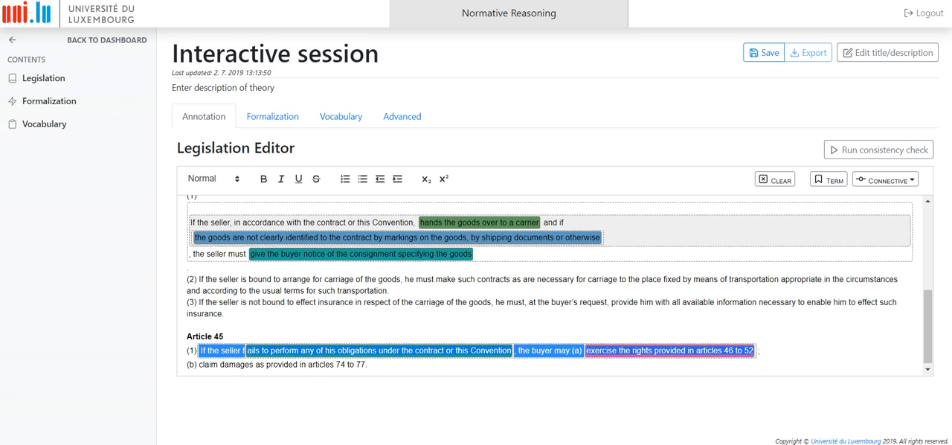
{"action": "left_click", "coordinate": [759, 351]}
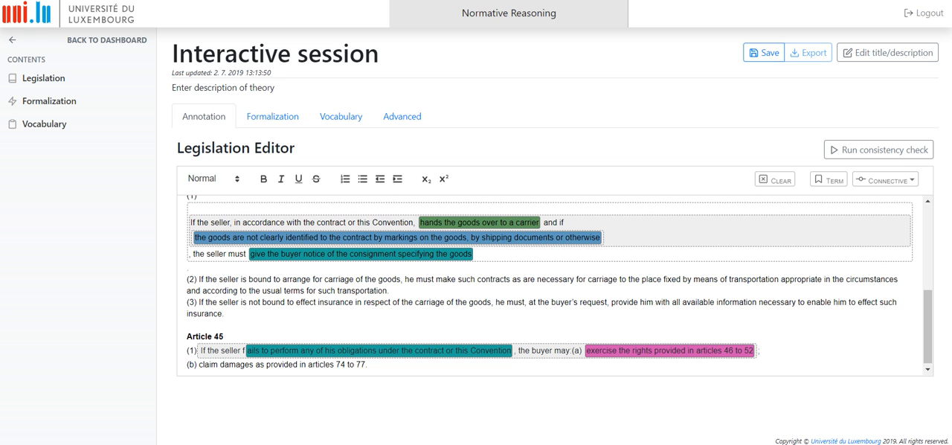
{"action": "left_click", "coordinate": [766, 52]}
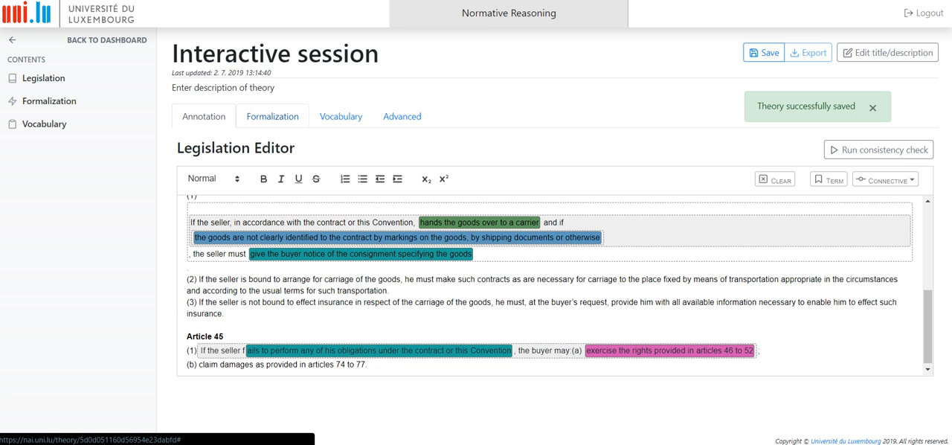
- Review all generated formulas in the logical representation, including the Article 45 permission, and run the consistency check
{"action": "left_click", "coordinate": [272, 117]}
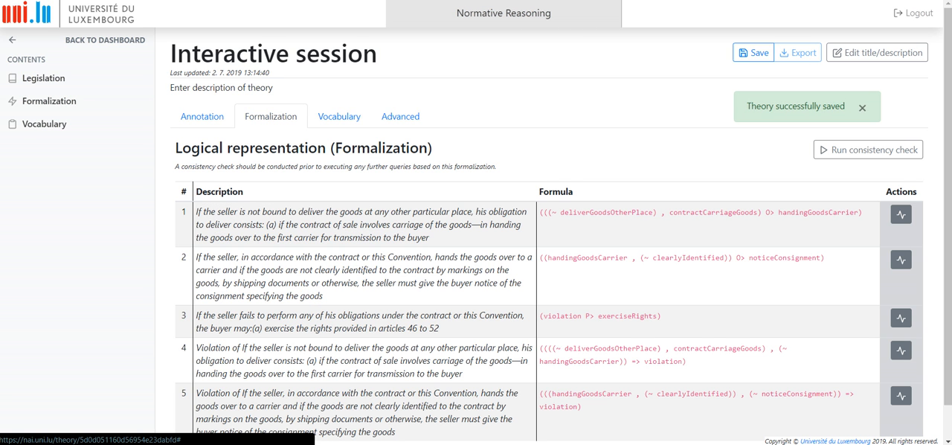
{"action": "scroll", "coordinate": [521, 260], "scroll_direction": "down", "scroll_amount": 1}
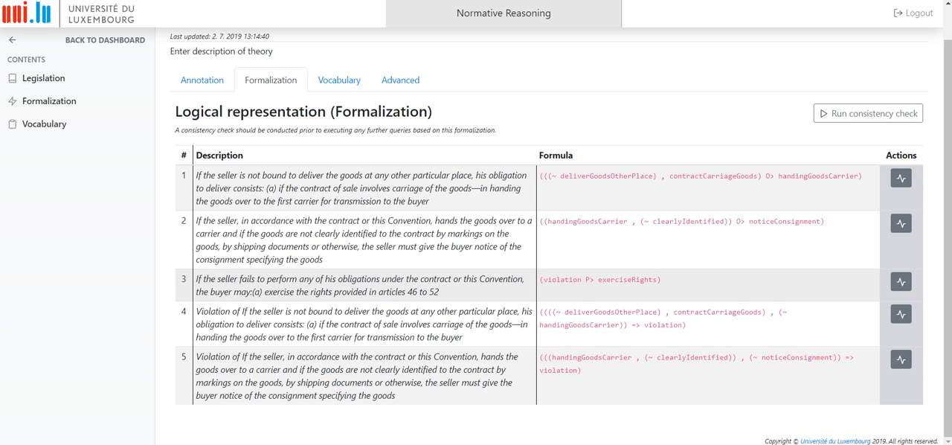
{"action": "scroll", "coordinate": [550, 238], "scroll_direction": "up", "scroll_amount": 1}
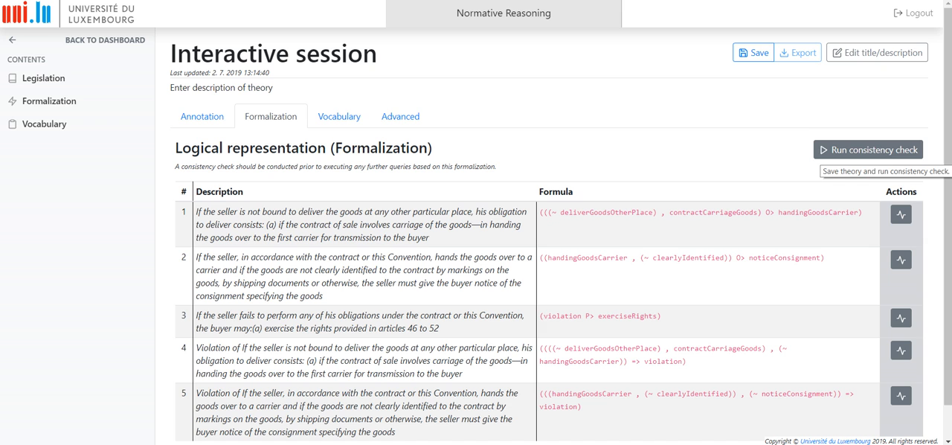
{"action": "left_click", "coordinate": [868, 149]}
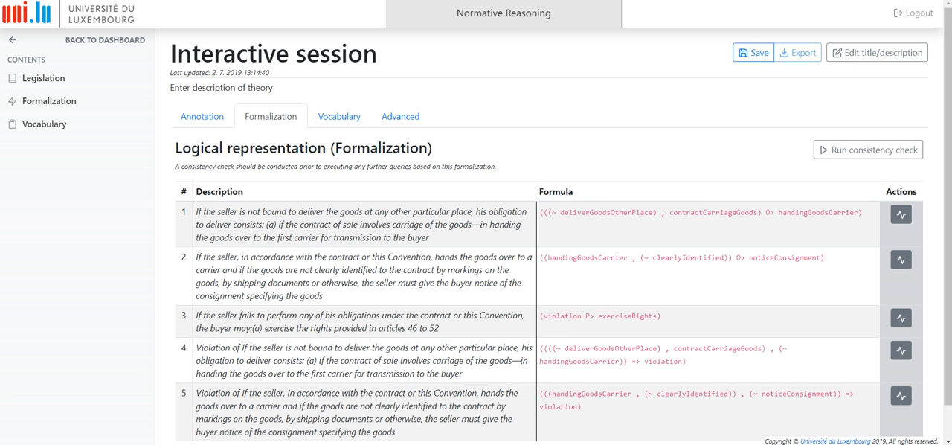
- Examine the vocabulary's list of symbols and descriptions generated from the annotations
{"action": "left_click", "coordinate": [339, 116]}
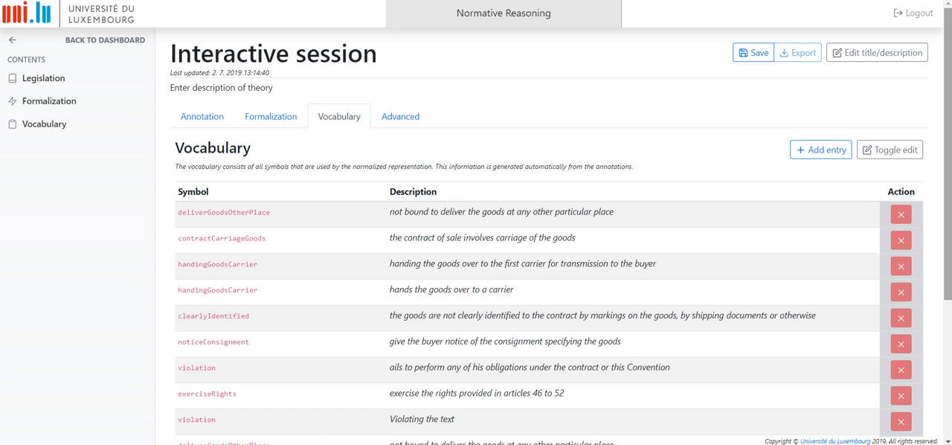
{"action": "scroll", "coordinate": [551, 239], "scroll_direction": "down", "scroll_amount": 3}
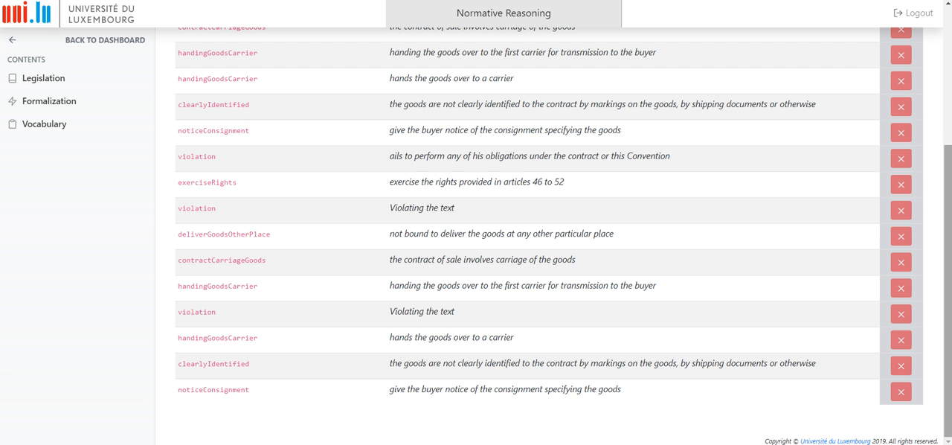
{"action": "scroll", "coordinate": [551, 239], "scroll_direction": "up", "scroll_amount": 2}
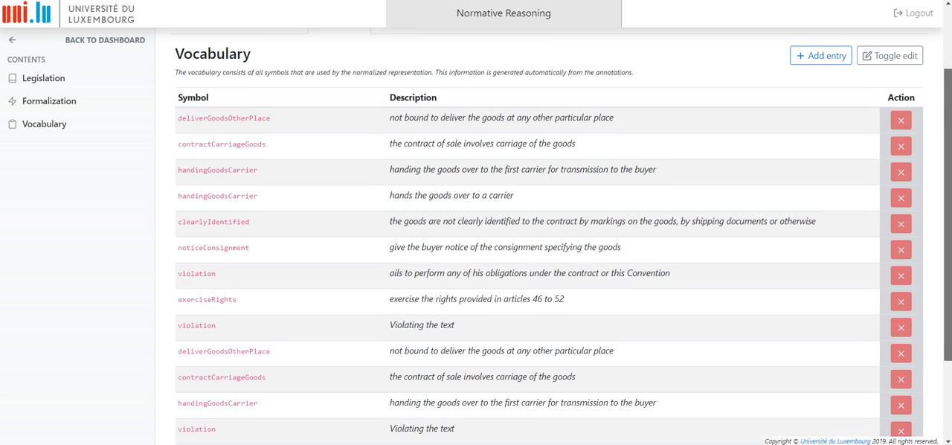